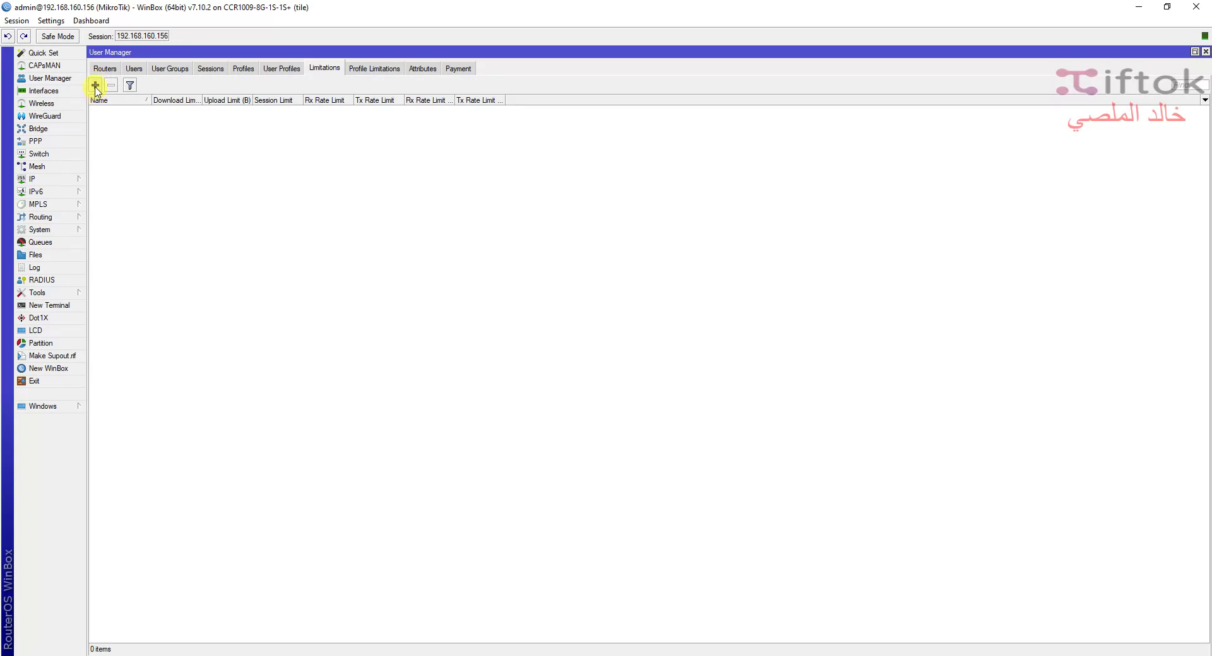
# Add a new User Manager limitation and rename it from lim1 to MYLIMIT
pyautogui.click(95, 84)
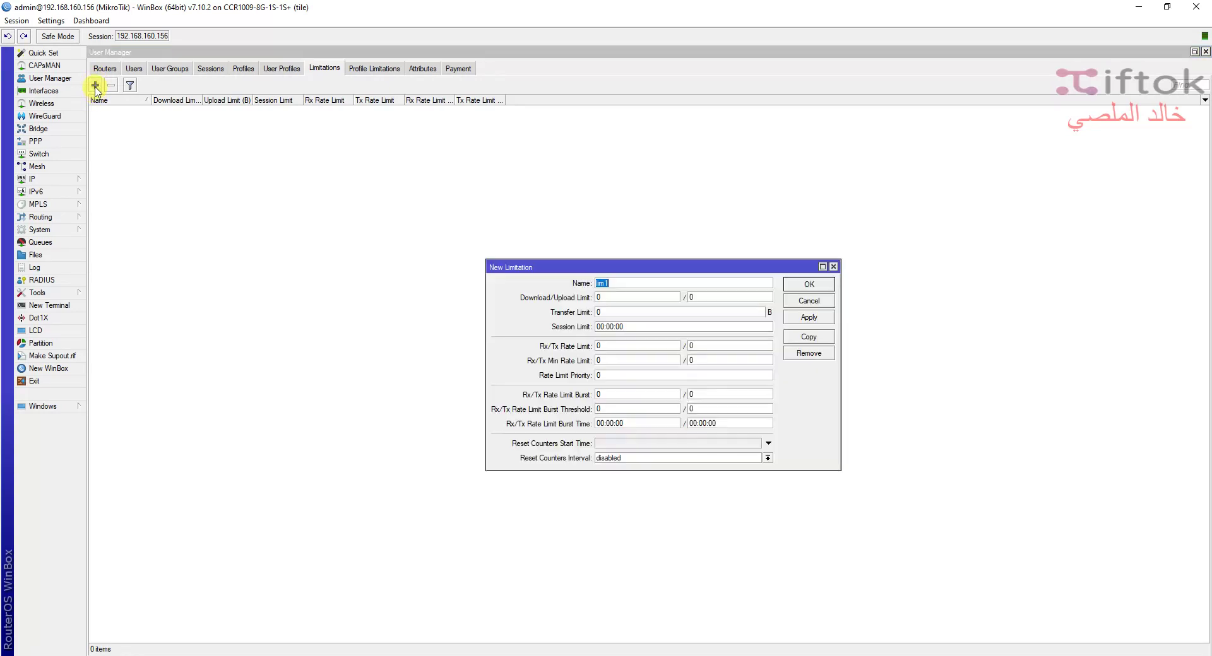
pyautogui.click(654, 282)
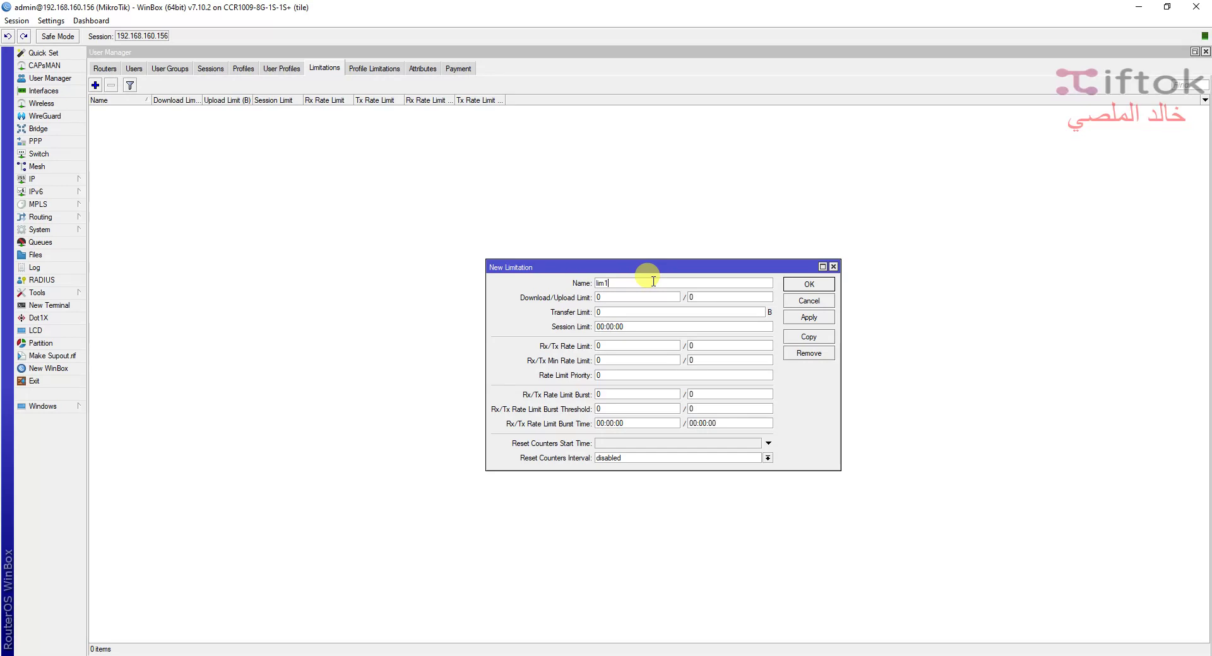
pyautogui.press('BackSpace')
pyautogui.press('BackSpace')
pyautogui.press('BackSpace')
pyautogui.press('BackSpace')
pyautogui.write('my')
pyautogui.press('BackSpace')
pyautogui.press('BackSpace')
pyautogui.write('MY')
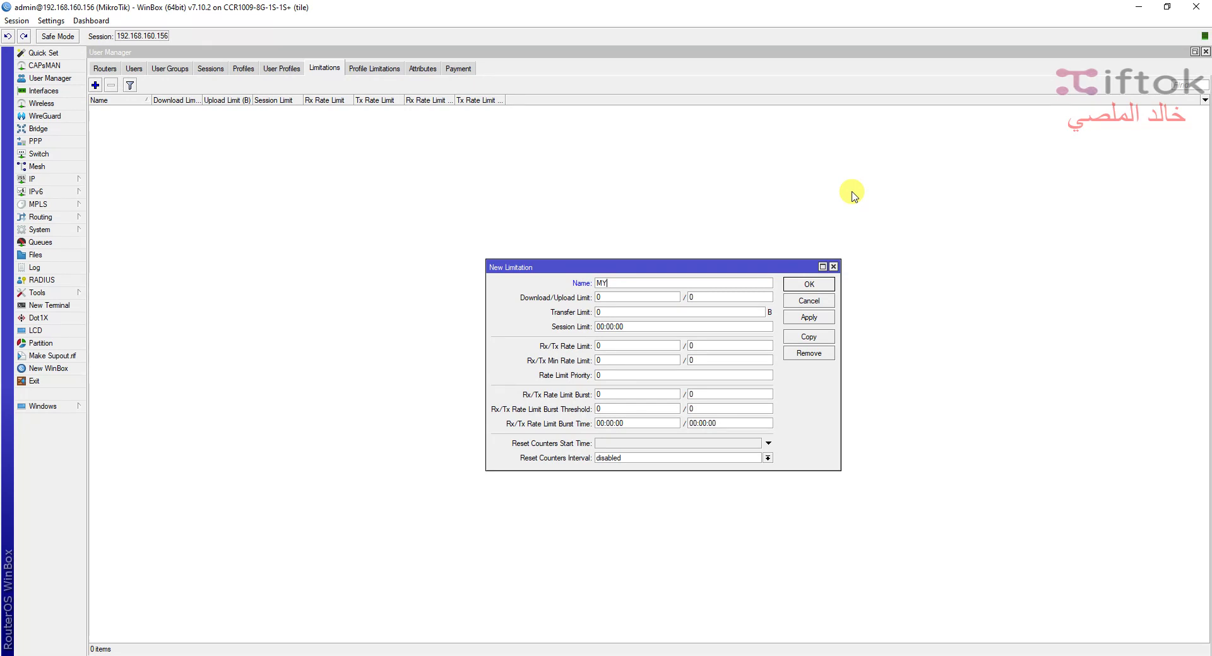
pyautogui.write('LIMIT')
pyautogui.press('Tab')
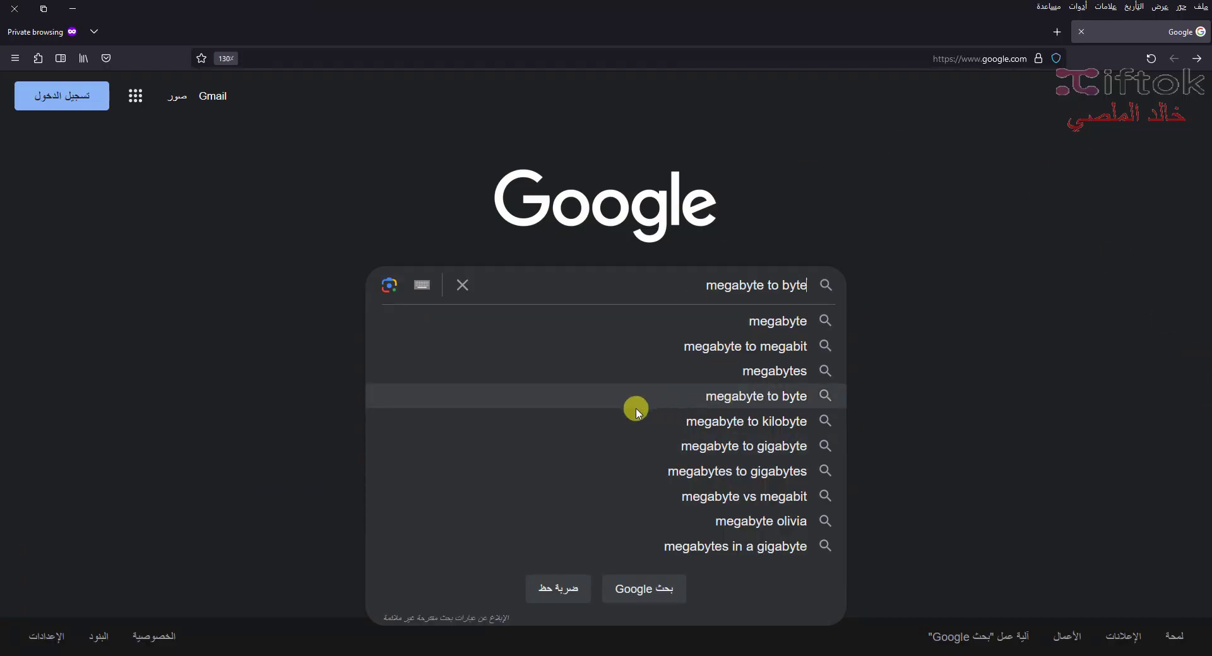
# Look up 'megabyte to byte' and '50 megabyte to byte' conversions on Google
pyautogui.click(743, 397)
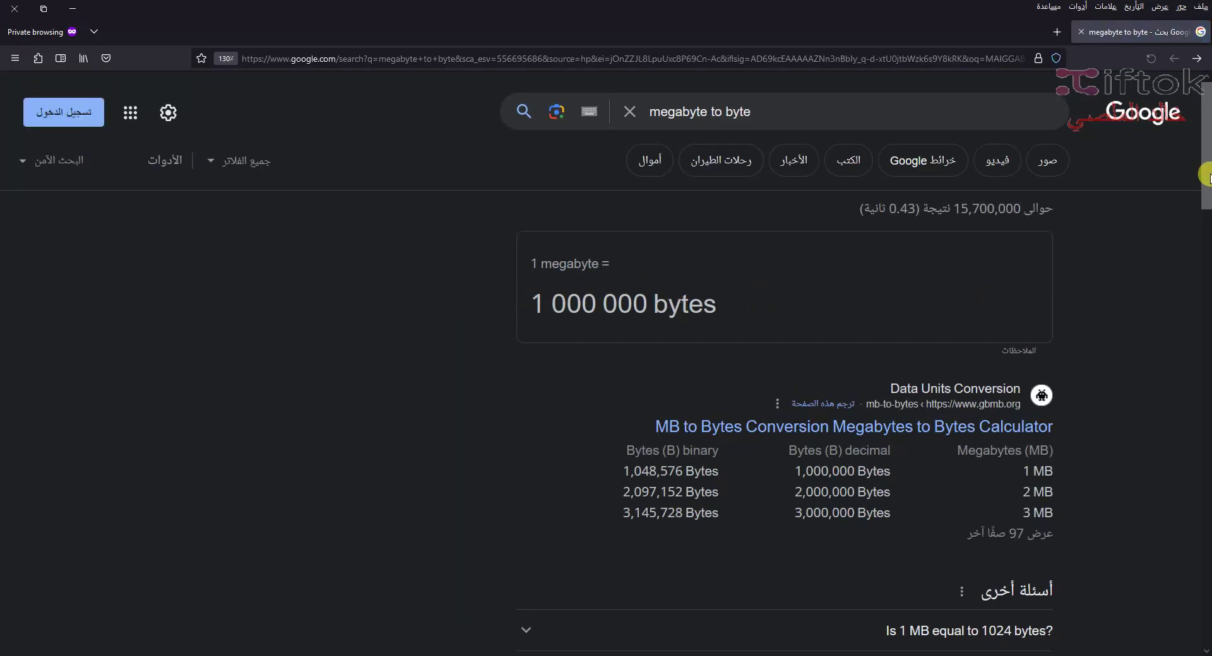
pyautogui.moveTo(1204, 169)
pyautogui.mouseDown()
pyautogui.moveTo(1202, 201)
pyautogui.moveTo(1190, 157)
pyautogui.mouseUp()
pyautogui.doubleClick(543, 289)
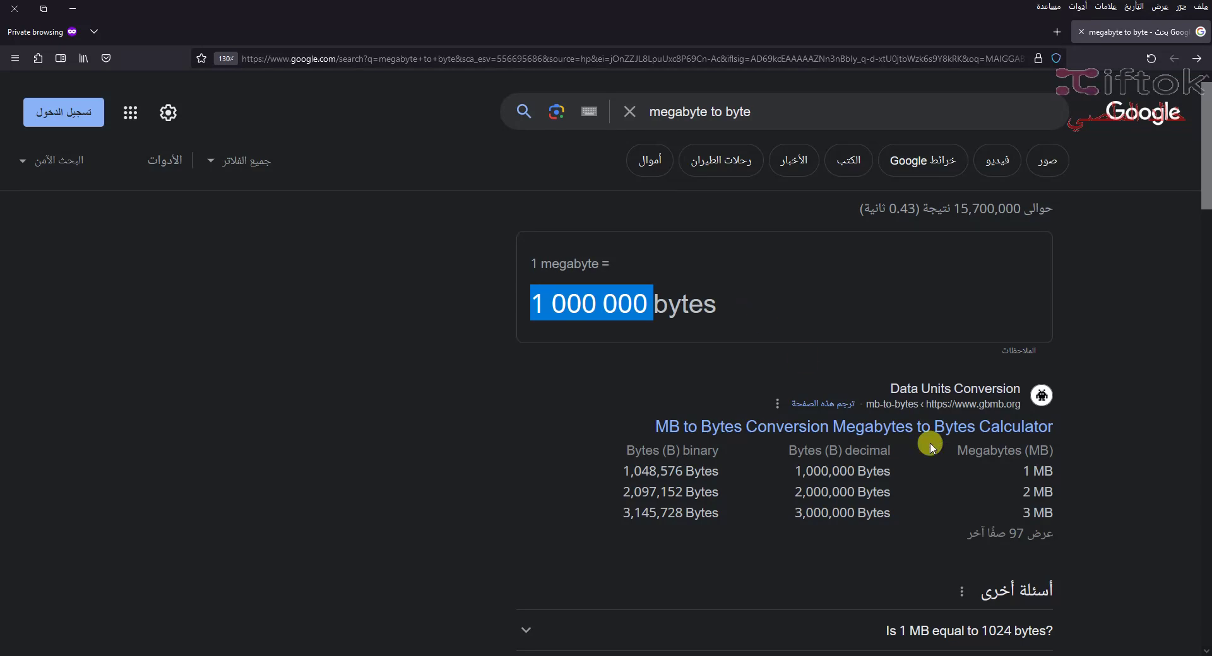
pyautogui.moveTo(1205, 146)
pyautogui.mouseDown()
pyautogui.moveTo(1201, 311)
pyautogui.moveTo(1201, 149)
pyautogui.mouseUp()
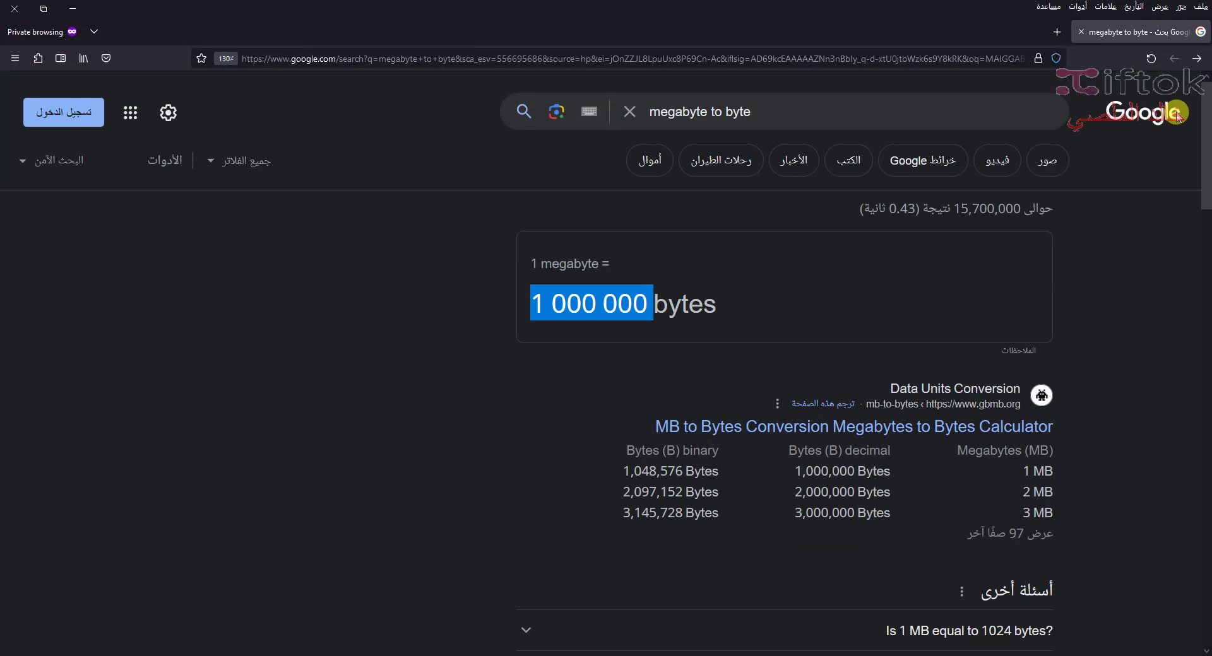
pyautogui.click(806, 112)
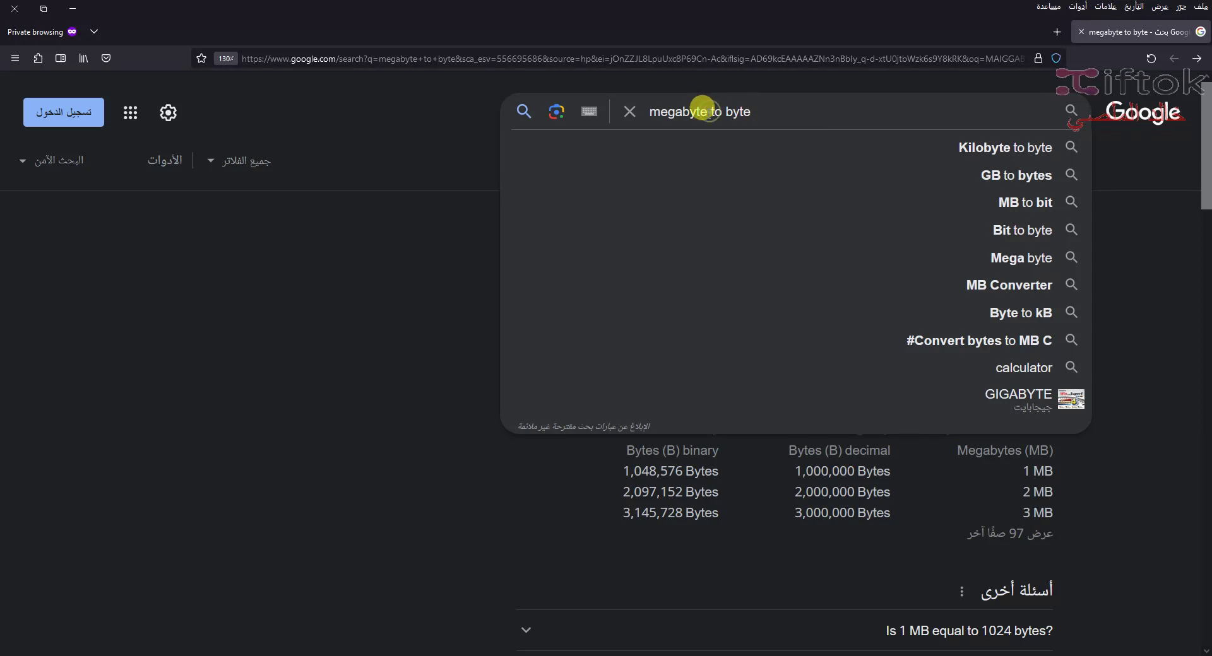
pyautogui.click(649, 110)
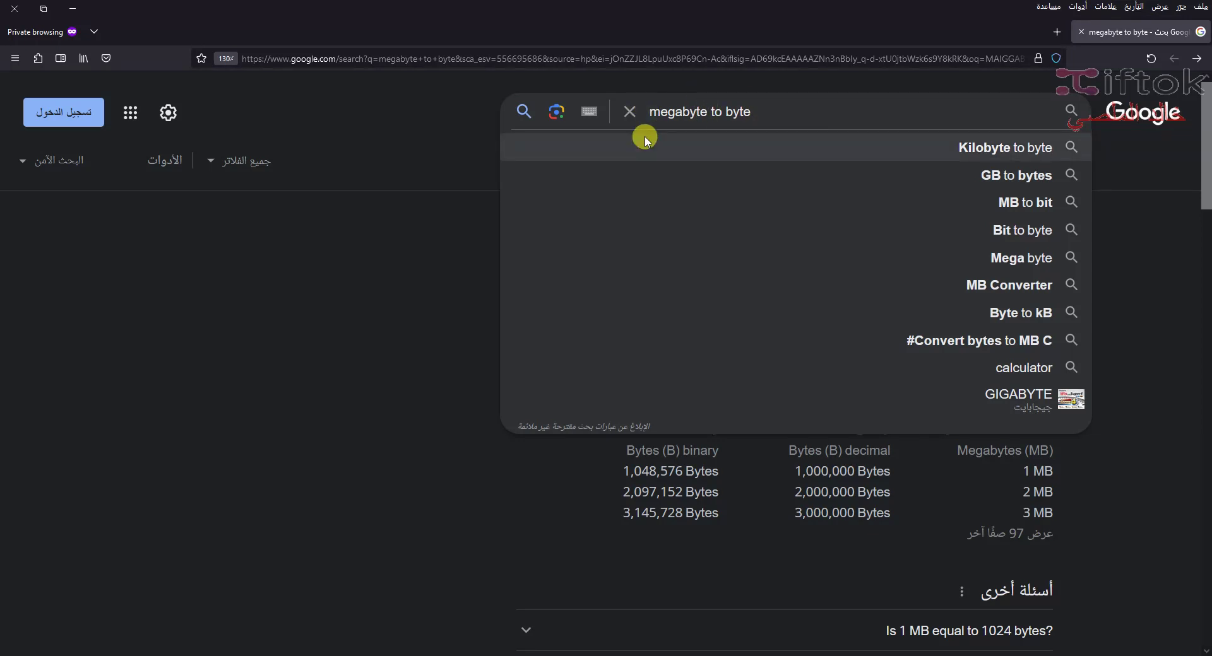
pyautogui.write('50')
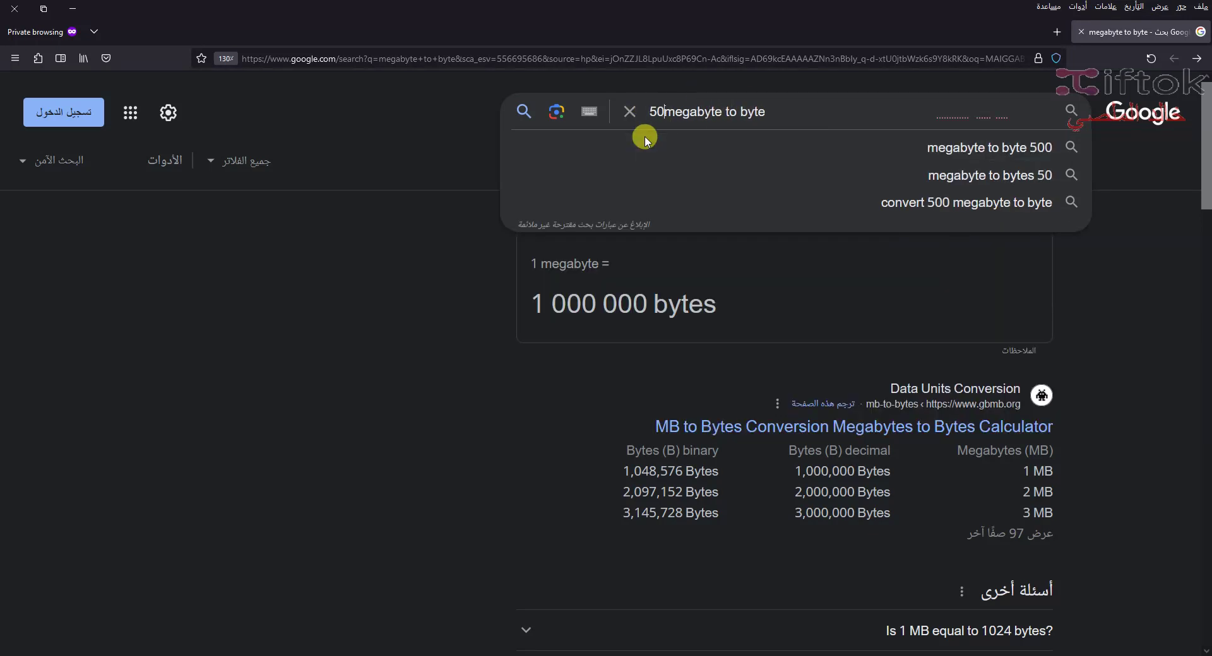
pyautogui.click(521, 112)
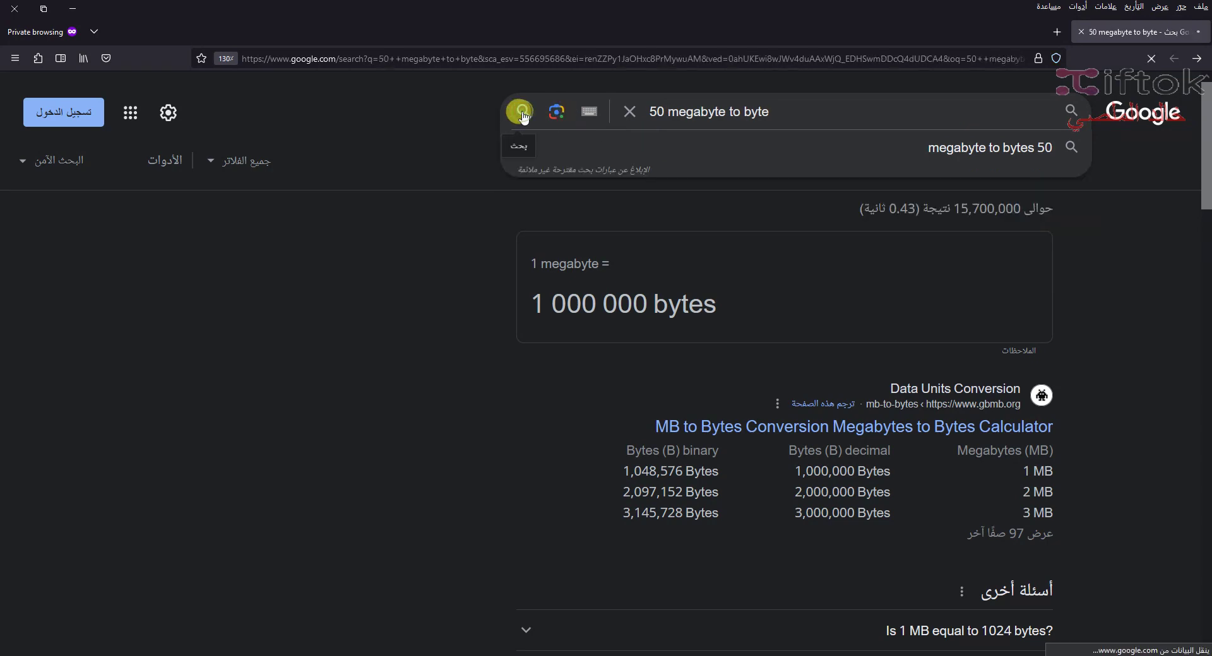
pyautogui.tripleClick(532, 309)
pyautogui.click(636, 296)
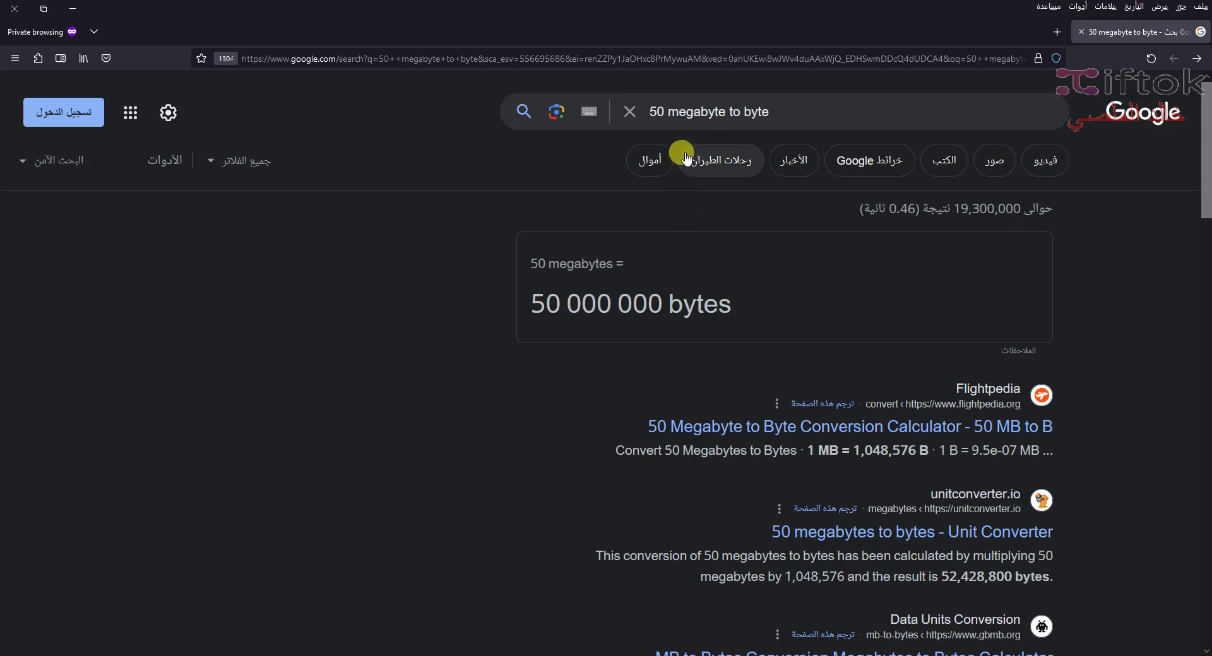
pyautogui.doubleClick(656, 110)
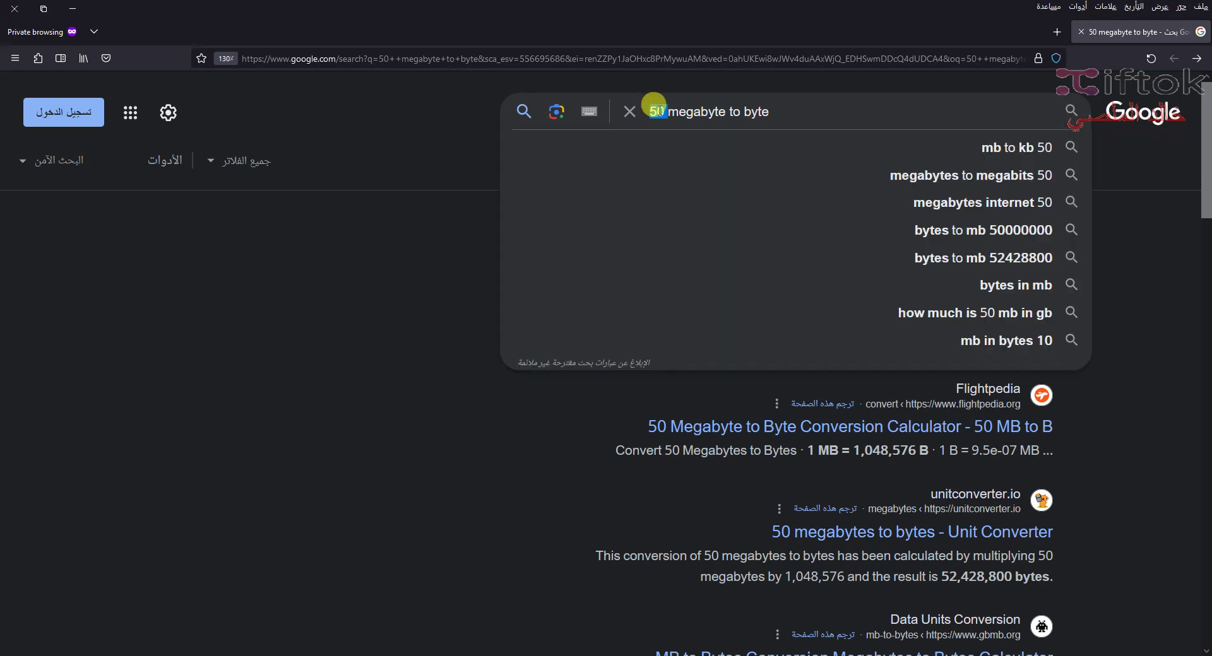
pyautogui.write('1024')
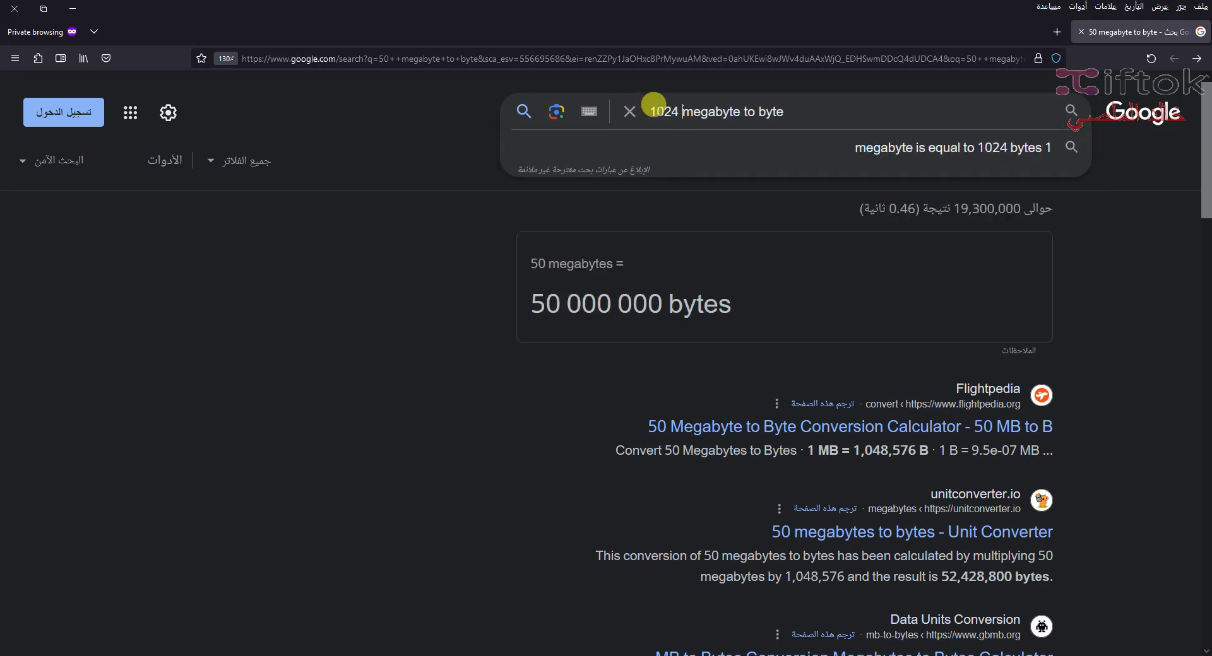
pyautogui.click(516, 113)
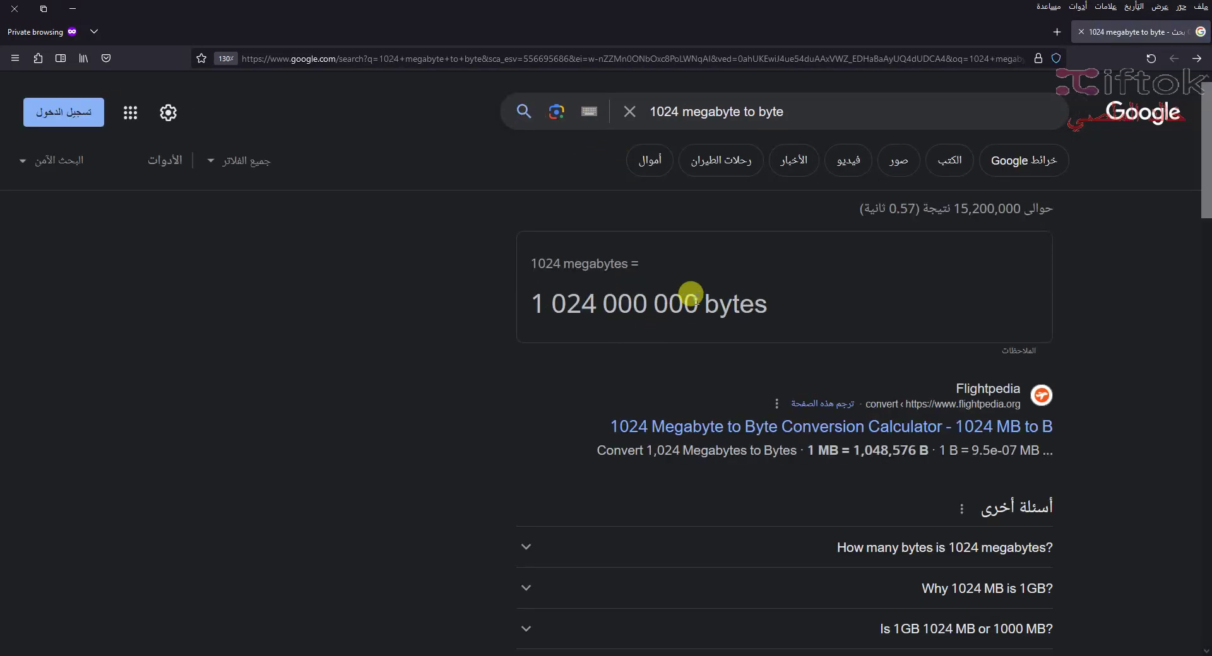
pyautogui.moveTo(698, 302); pyautogui.dragTo(515, 309)
pyautogui.rightClick(614, 302)
pyautogui.click(583, 315)
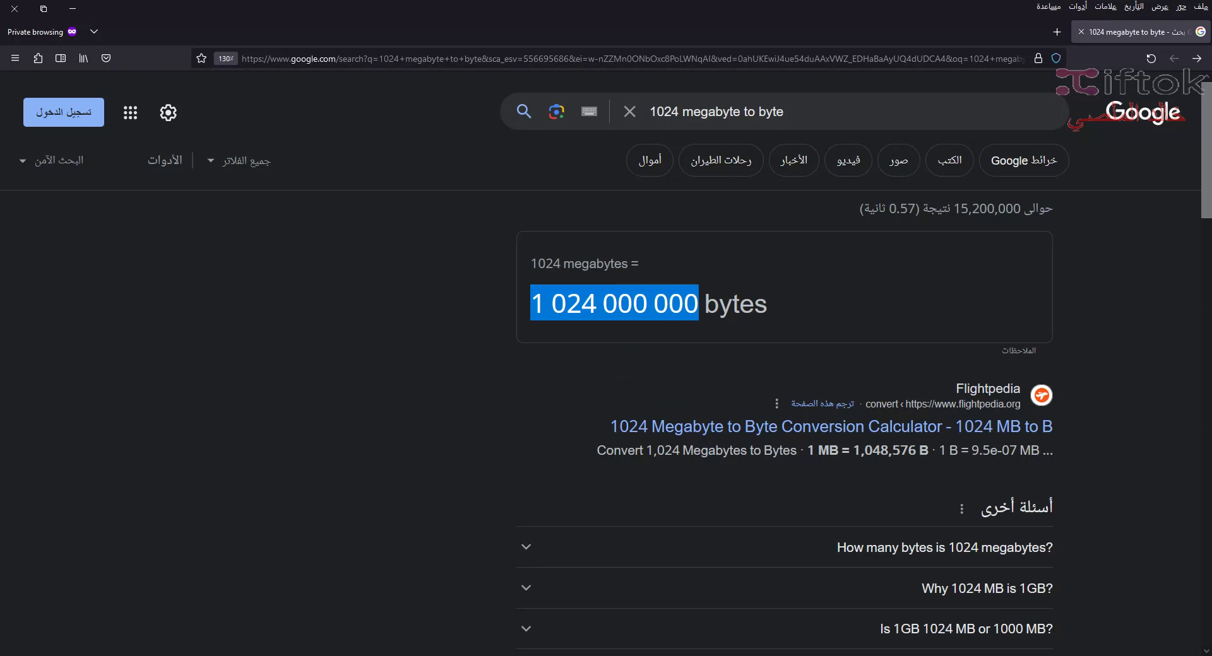
pyautogui.moveTo(512, 653)
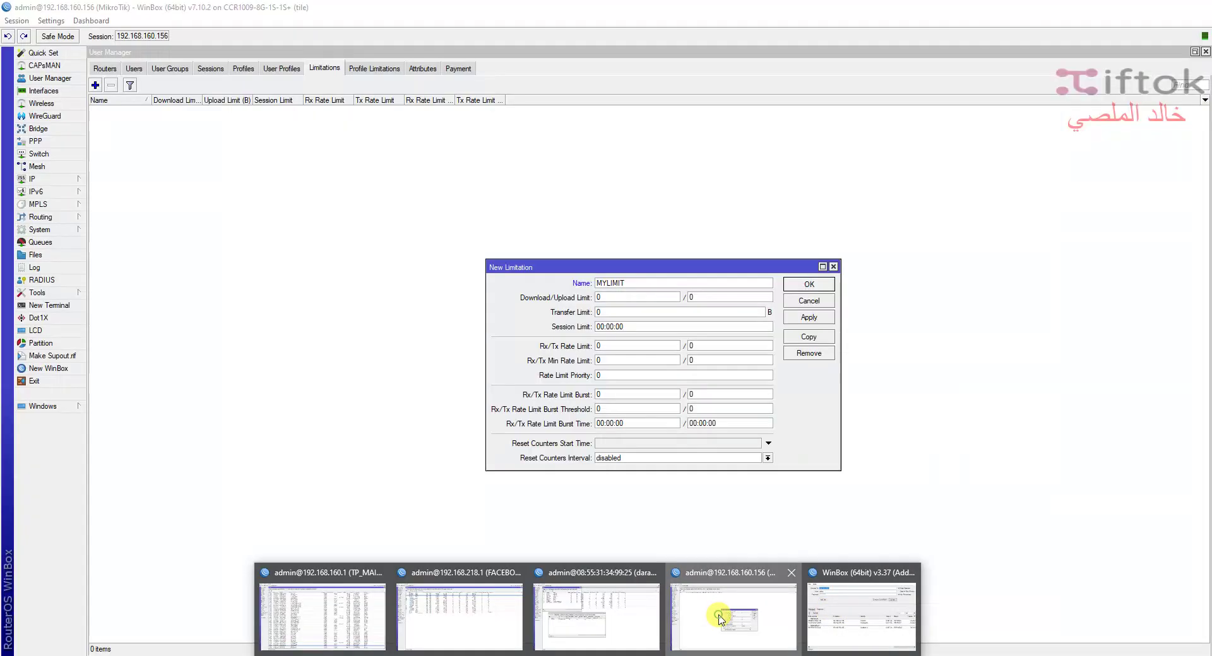
pyautogui.click(719, 618)
pyautogui.doubleClick(609, 311)
pyautogui.rightClick(609, 313)
pyautogui.click(647, 349)
pyautogui.doubleClick(608, 298)
pyautogui.rightClick(616, 298)
pyautogui.click(654, 333)
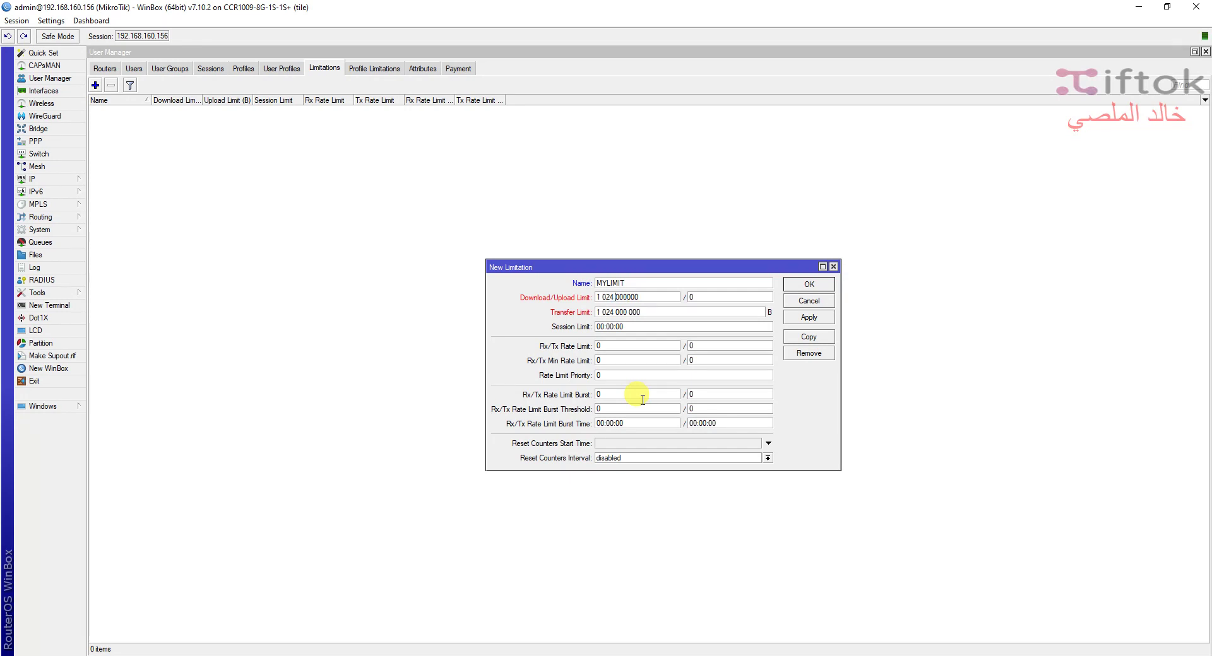
pyautogui.press('Left')
pyautogui.press('Left')
pyautogui.press('BackSpace')
pyautogui.doubleClick(691, 296)
pyautogui.rightClick(698, 294)
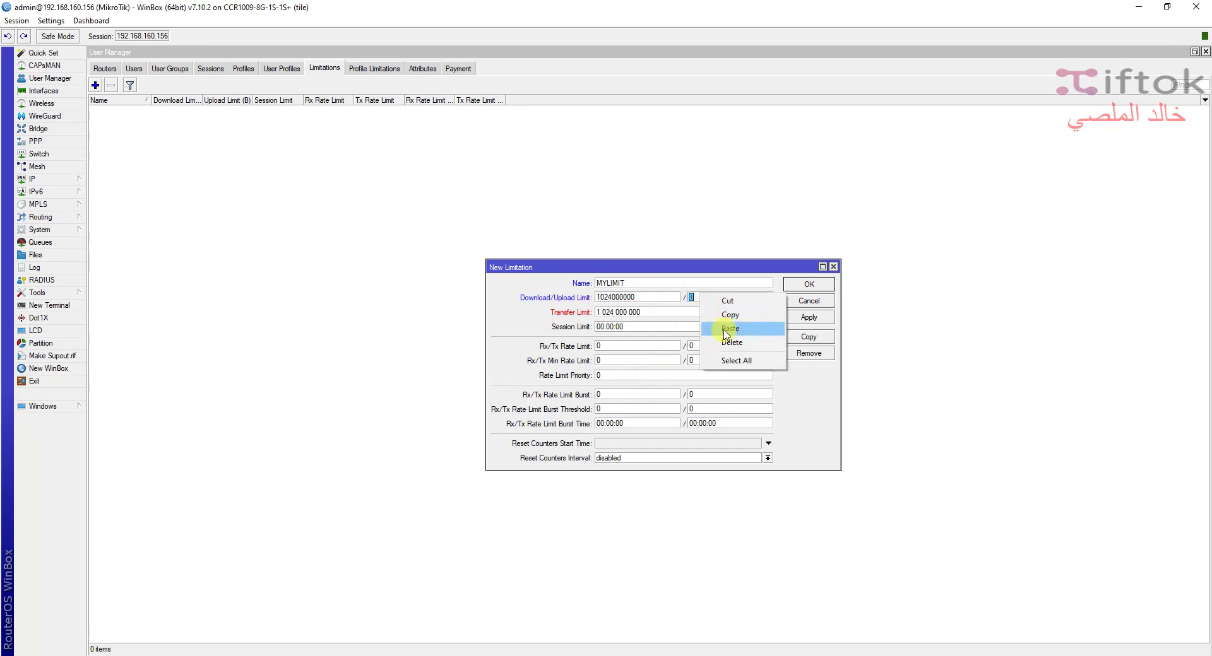
pyautogui.click(710, 328)
pyautogui.click(721, 296)
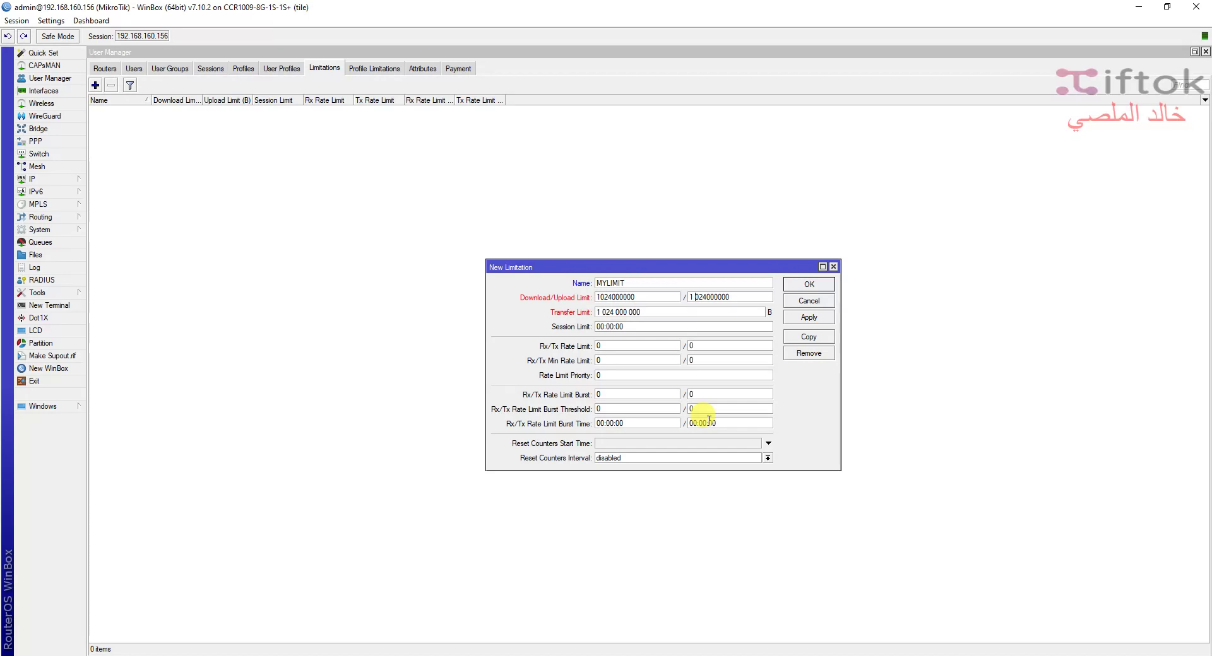
pyautogui.press('BackSpace')
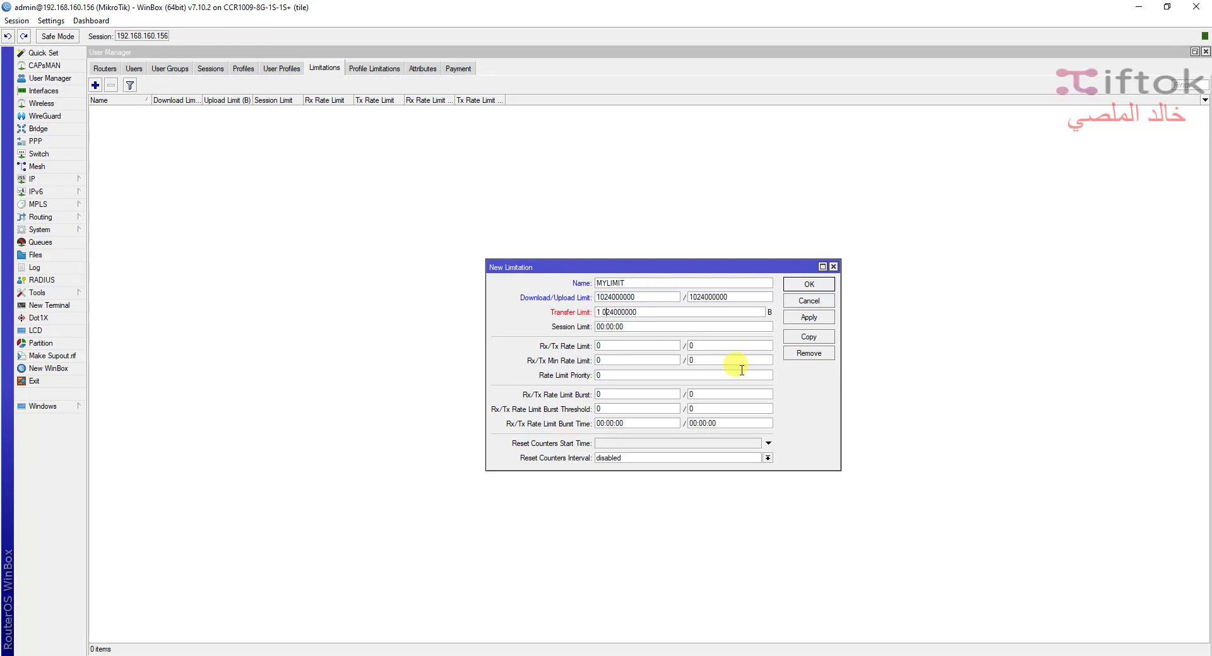
pyautogui.press('BackSpace')
pyautogui.press('BackSpace')
pyautogui.write('2')
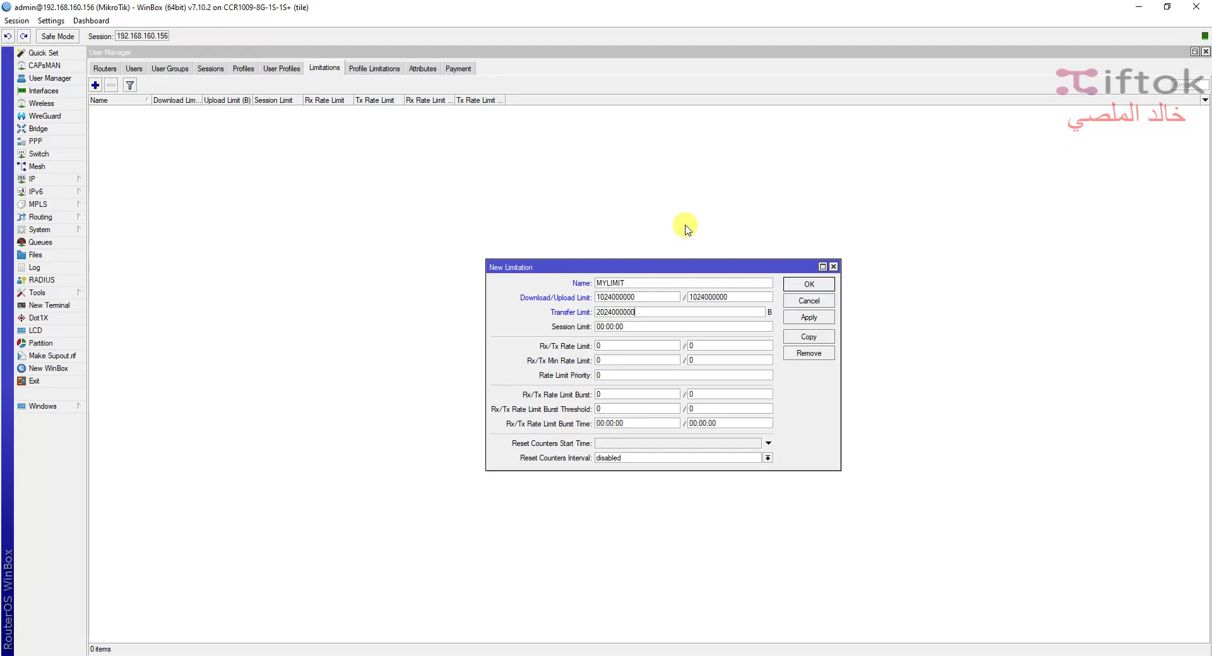
# Go back to the Google '1024 megabyte to byte' result and reselect parts of the query and answer
pyautogui.click(970, 652)
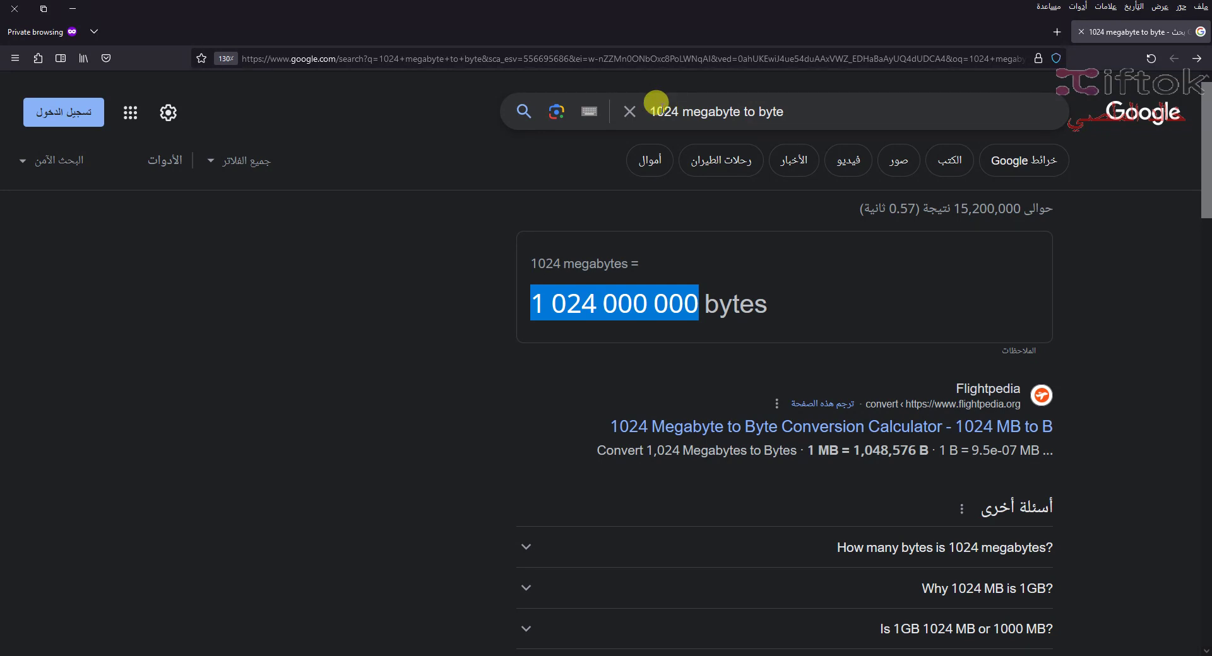
pyautogui.doubleClick(663, 111)
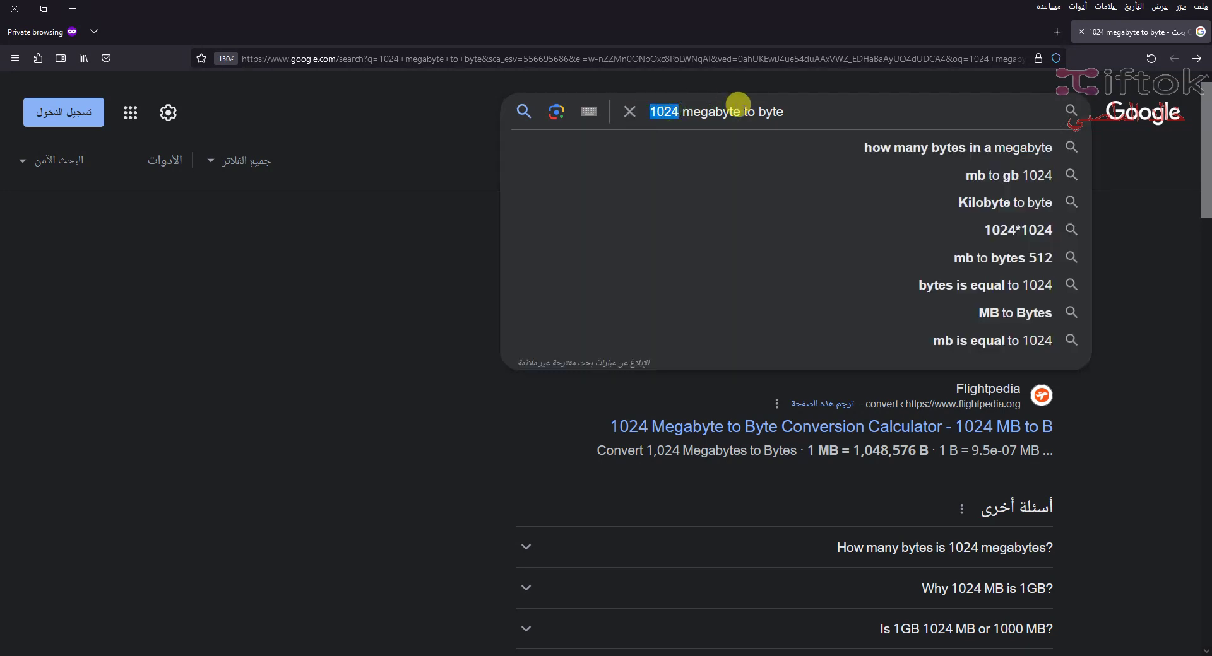
pyautogui.moveTo(740, 111); pyautogui.dragTo(678, 114)
pyautogui.click(733, 111)
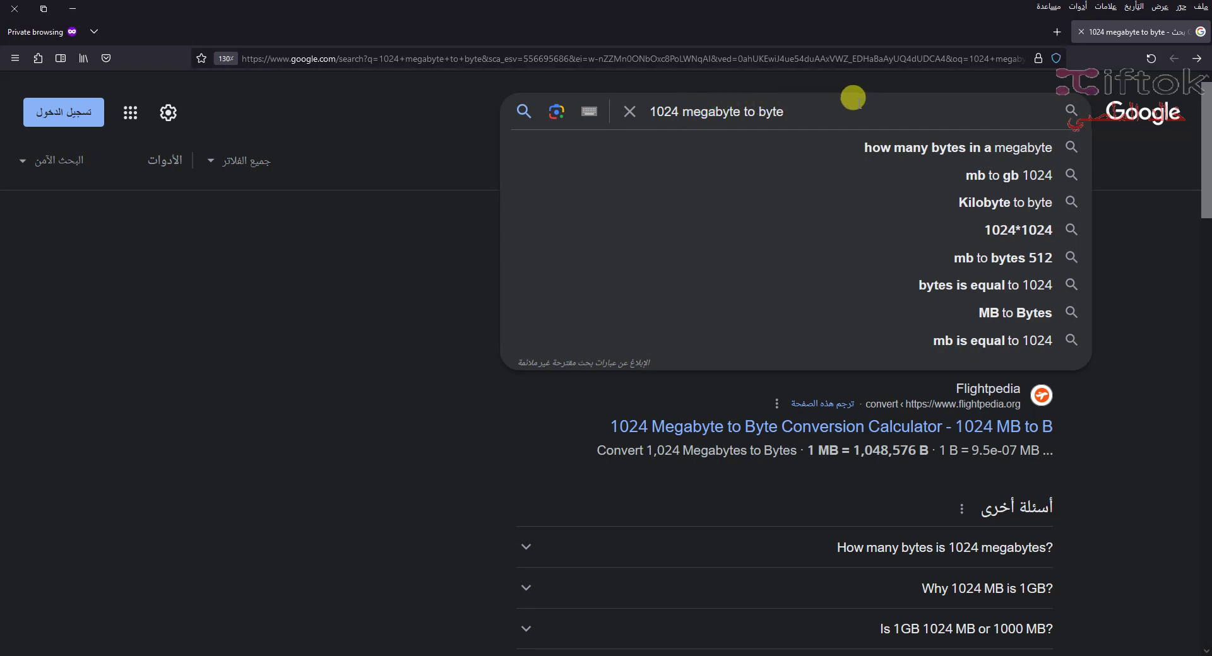
pyautogui.click(401, 202)
pyautogui.doubleClick(685, 297)
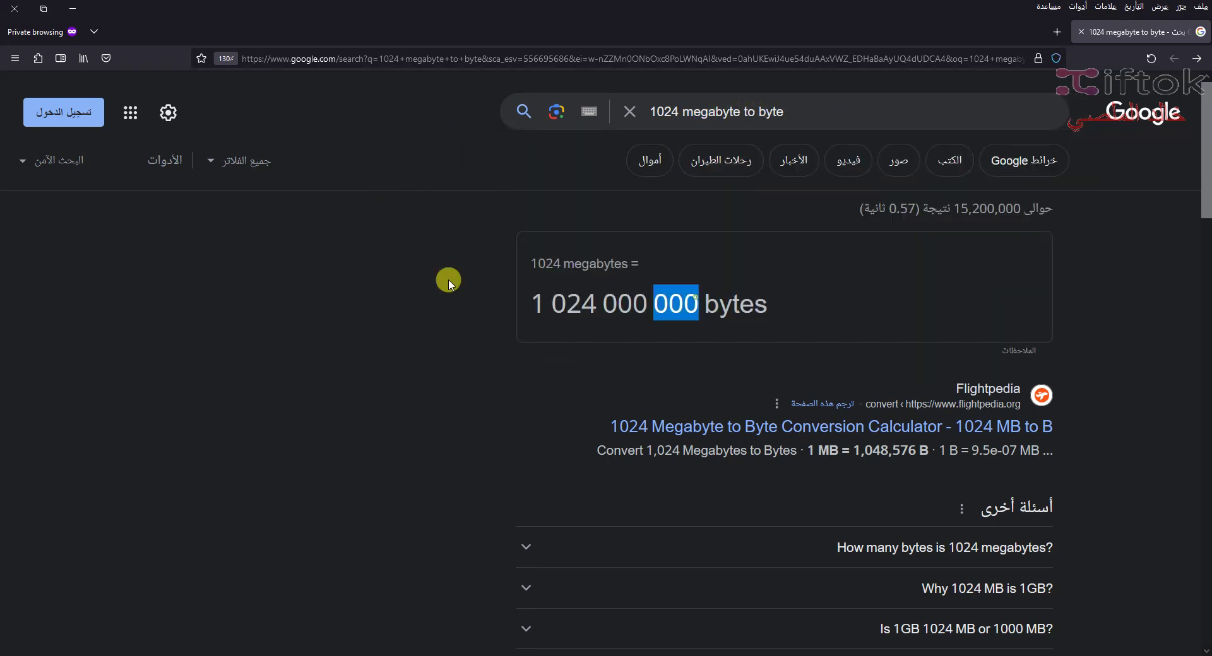
# Give MYLIMIT a 03:00:00 session limit and save the limitation
pyautogui.moveTo(449, 280); pyautogui.dragTo(373, 281)
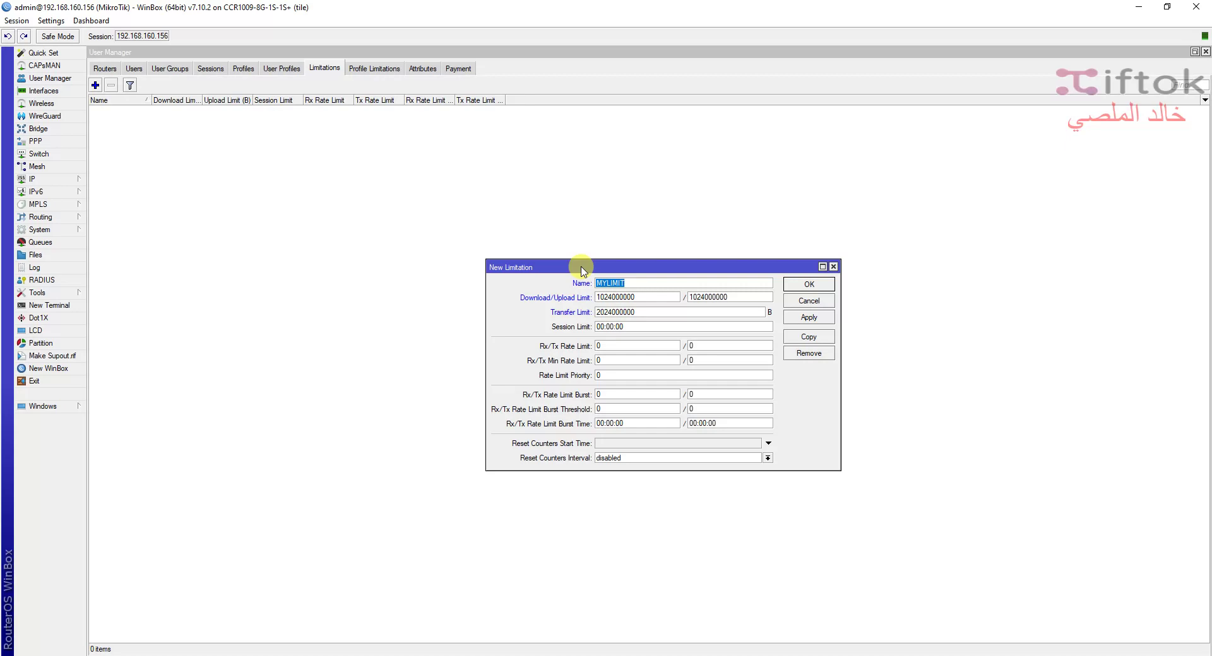
pyautogui.click(629, 327)
pyautogui.click(523, 264)
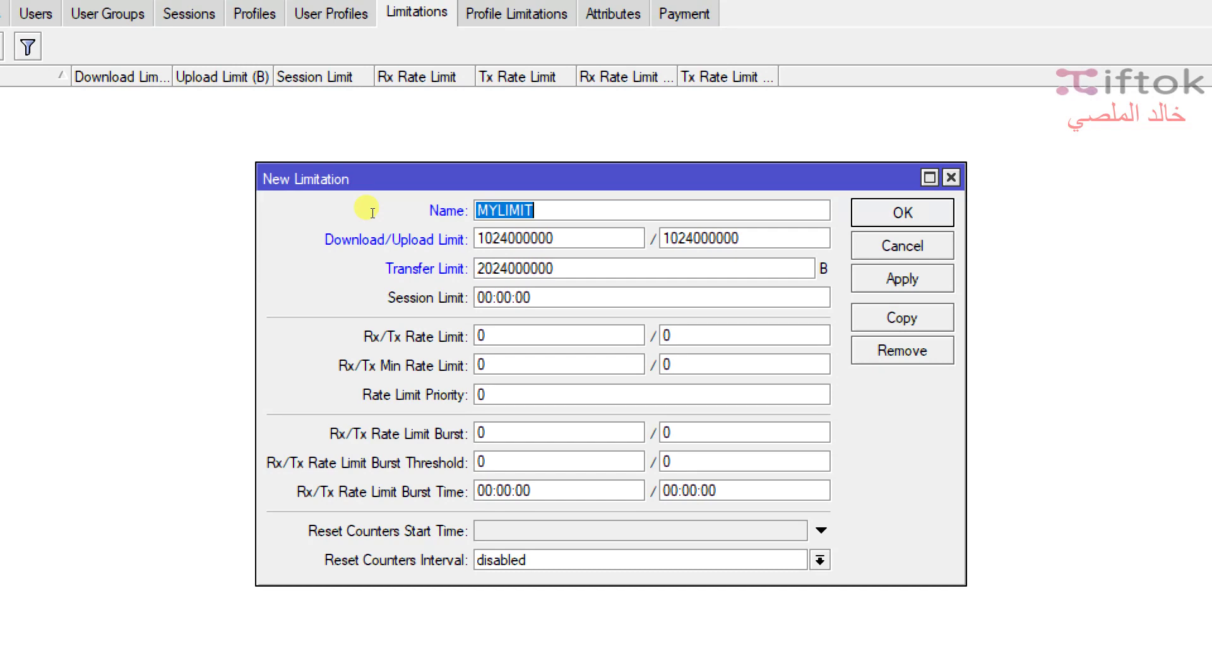
pyautogui.press('Tab')
pyautogui.press('Tab')
pyautogui.press('Tab')
pyautogui.press('Tab')
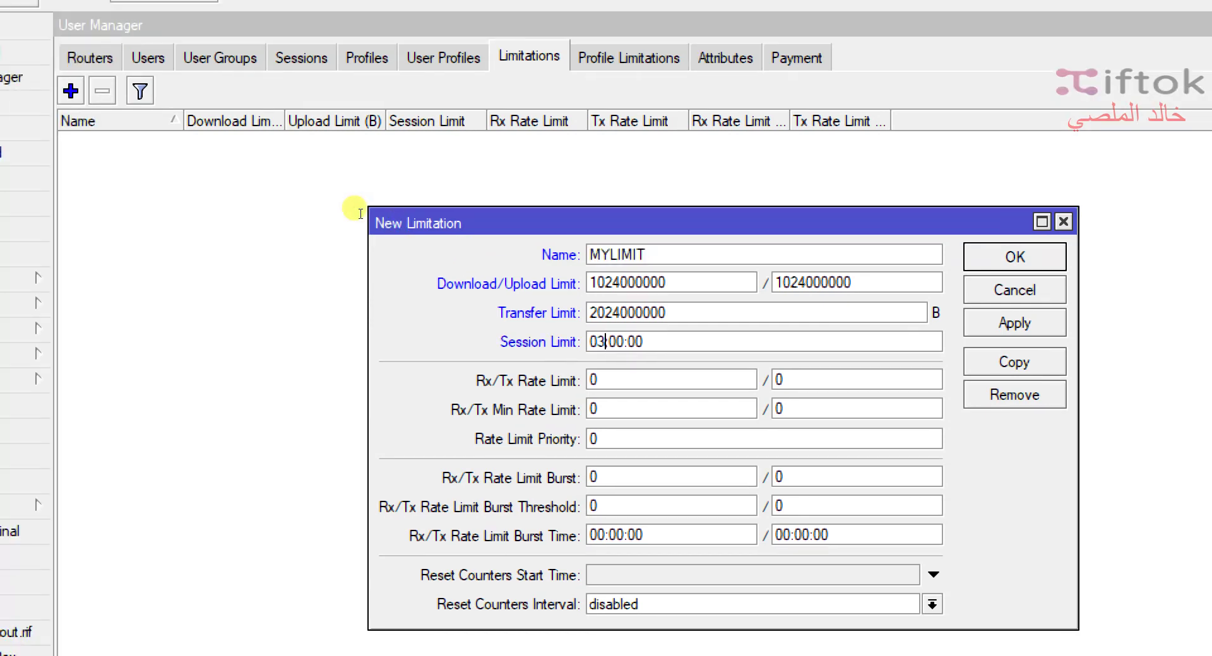
pyautogui.write('3')
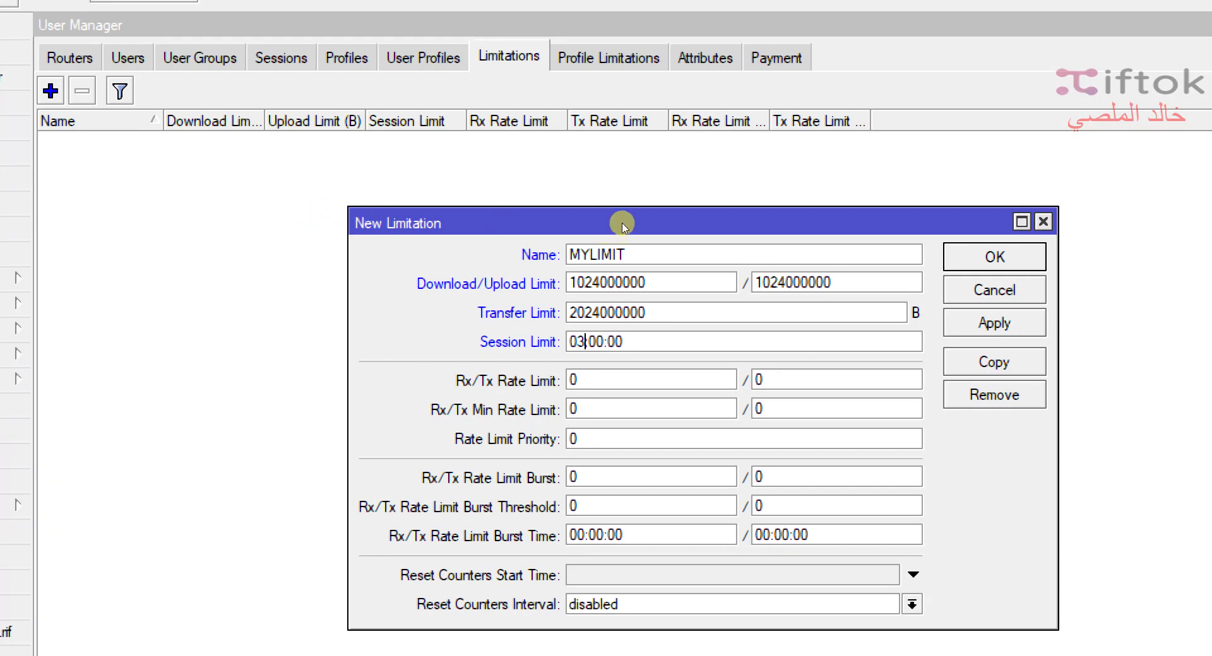
pyautogui.hotkey('alt', 'a')
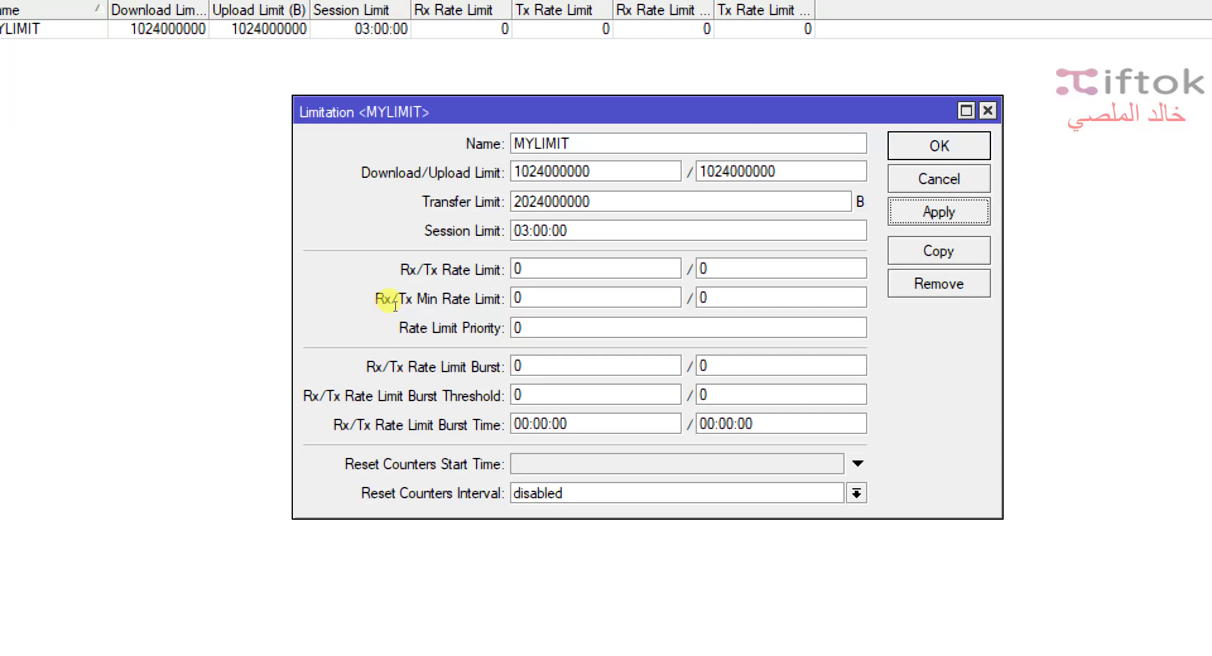
# Enter 512K in both the Rx and Tx rate limit fields of MYLIMIT
pyautogui.press('Tab')
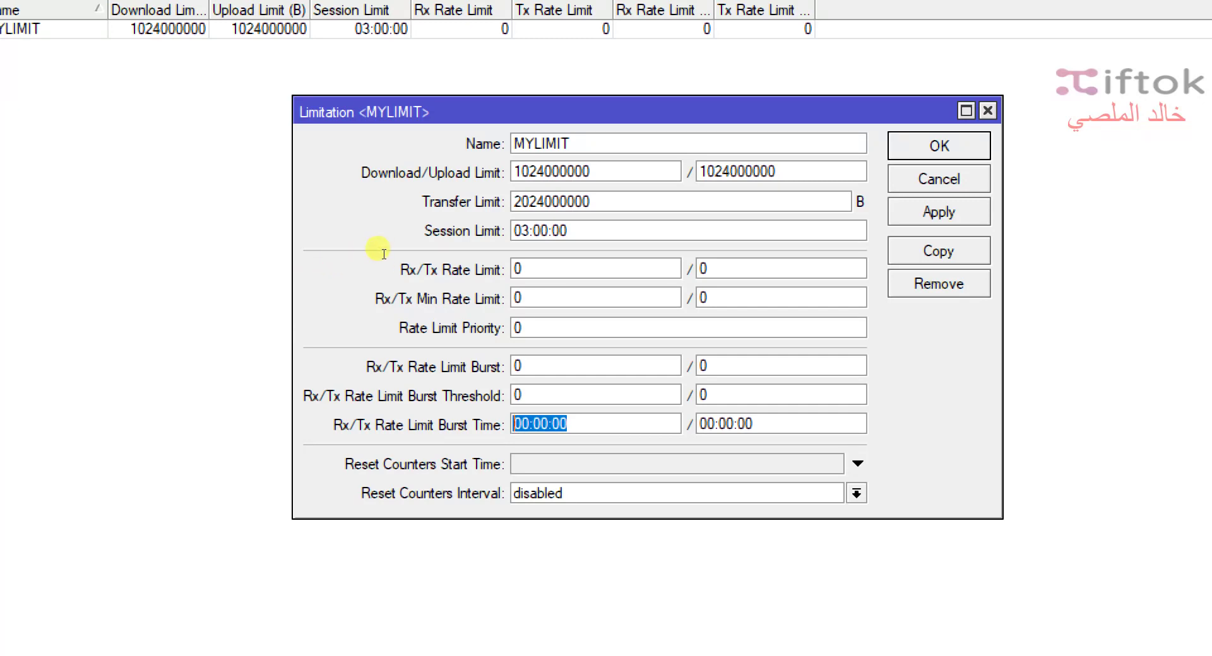
pyautogui.hotkey('shift', 'Tab')
pyautogui.hotkey('shift', 'Tab')
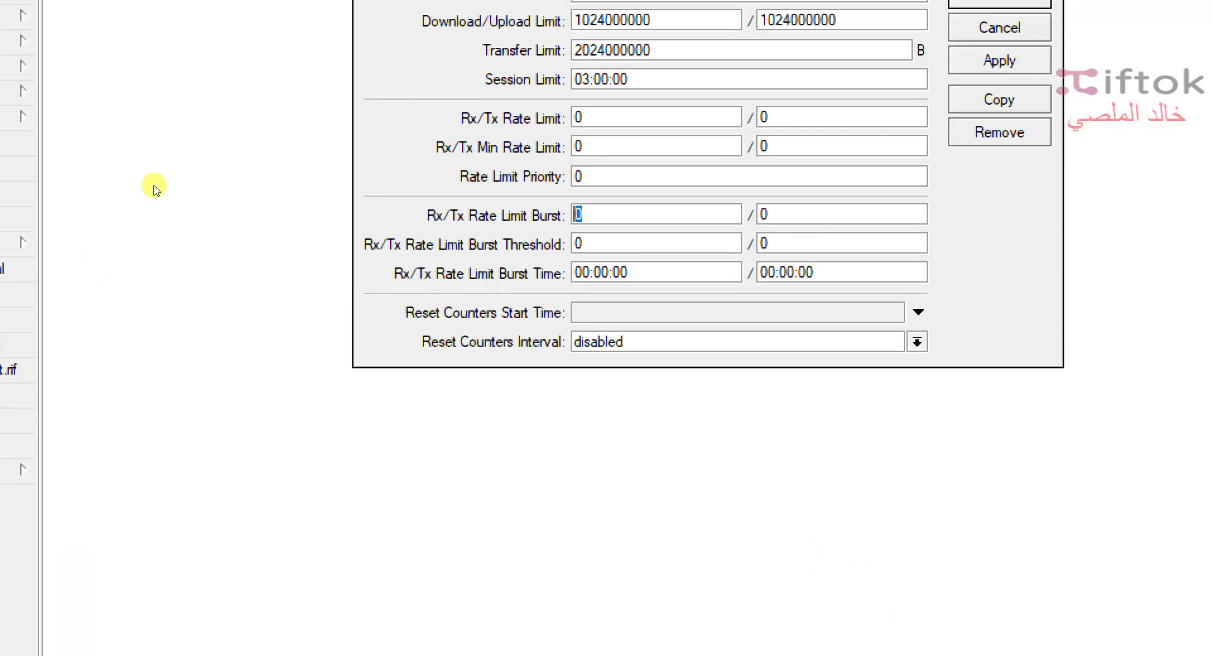
pyautogui.hotkey('shift', 'Tab')
pyautogui.hotkey('shift', 'Tab')
pyautogui.hotkey('shift', 'Tab')
pyautogui.hotkey('shift', 'Tab')
pyautogui.hotkey('shift', 'Tab')
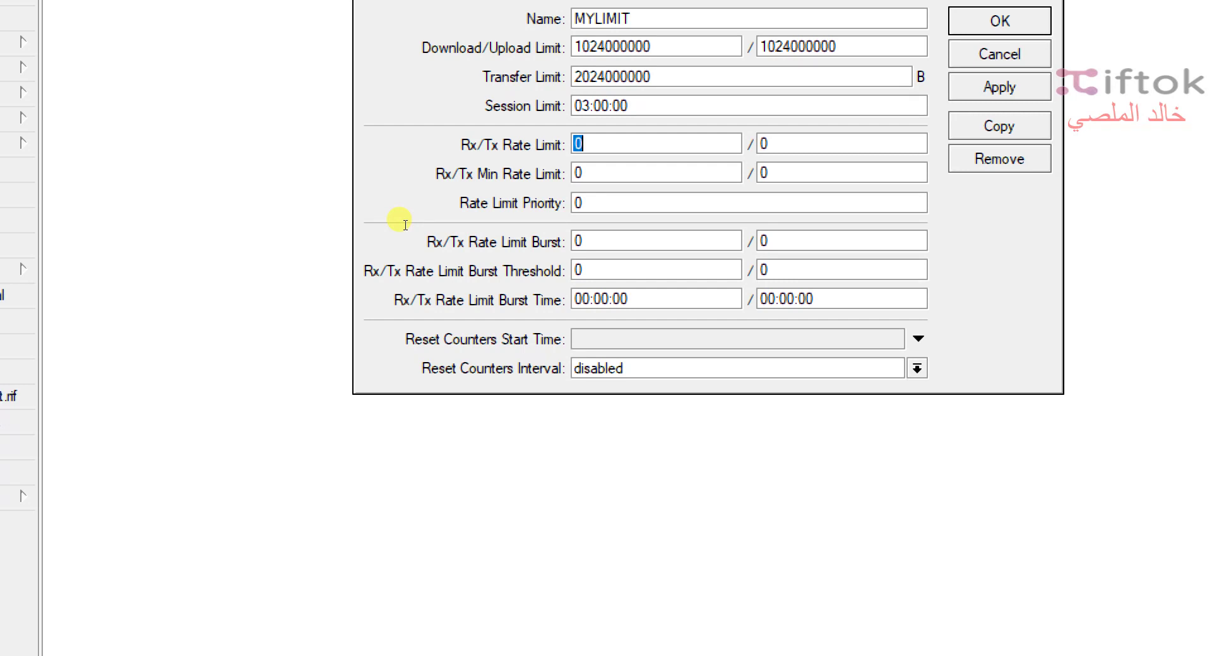
pyautogui.write('1')
pyautogui.press('BackSpace')
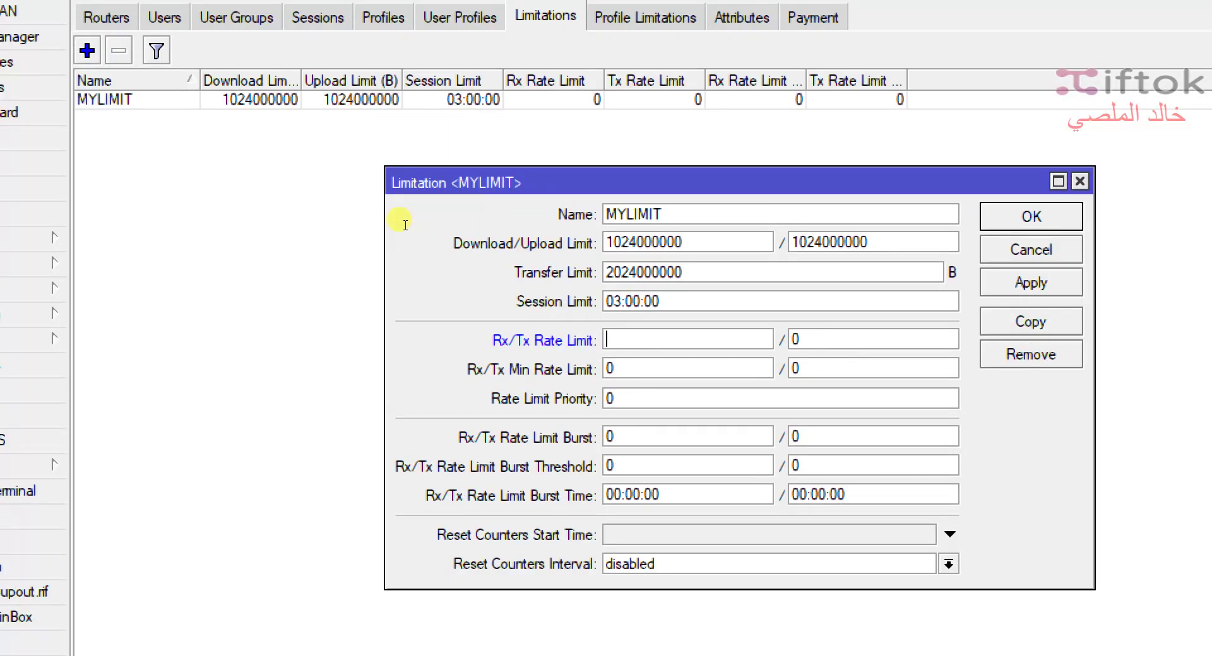
pyautogui.write('512')
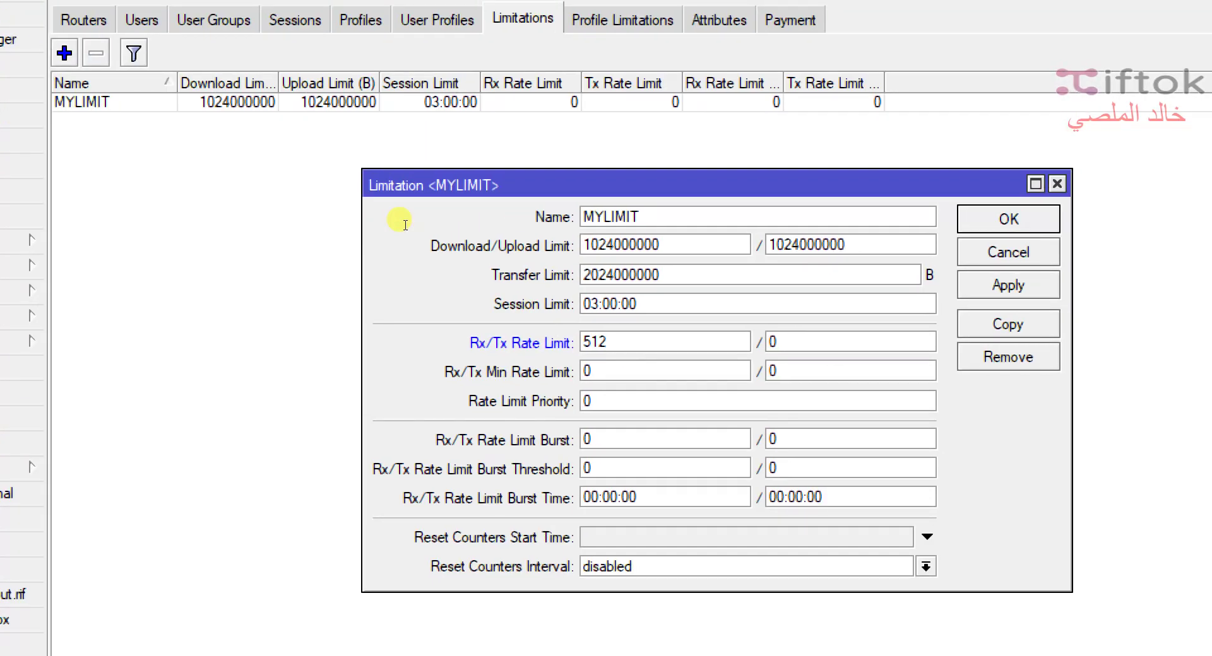
pyautogui.write('K')
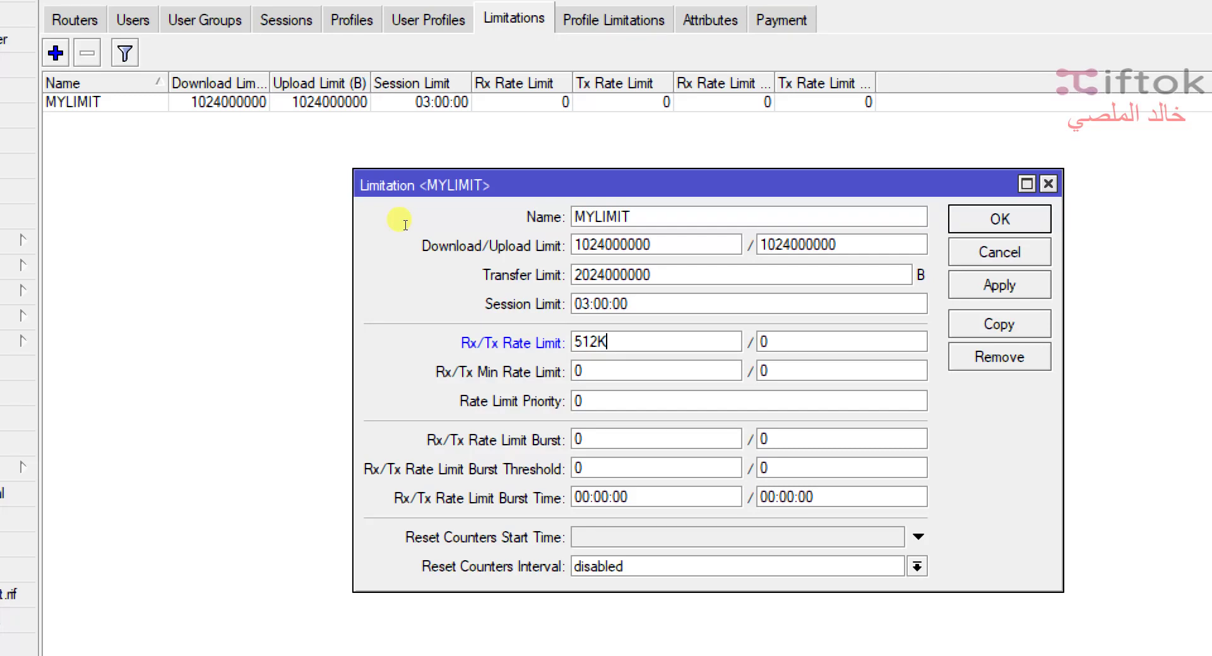
pyautogui.press('Tab')
pyautogui.write('512')
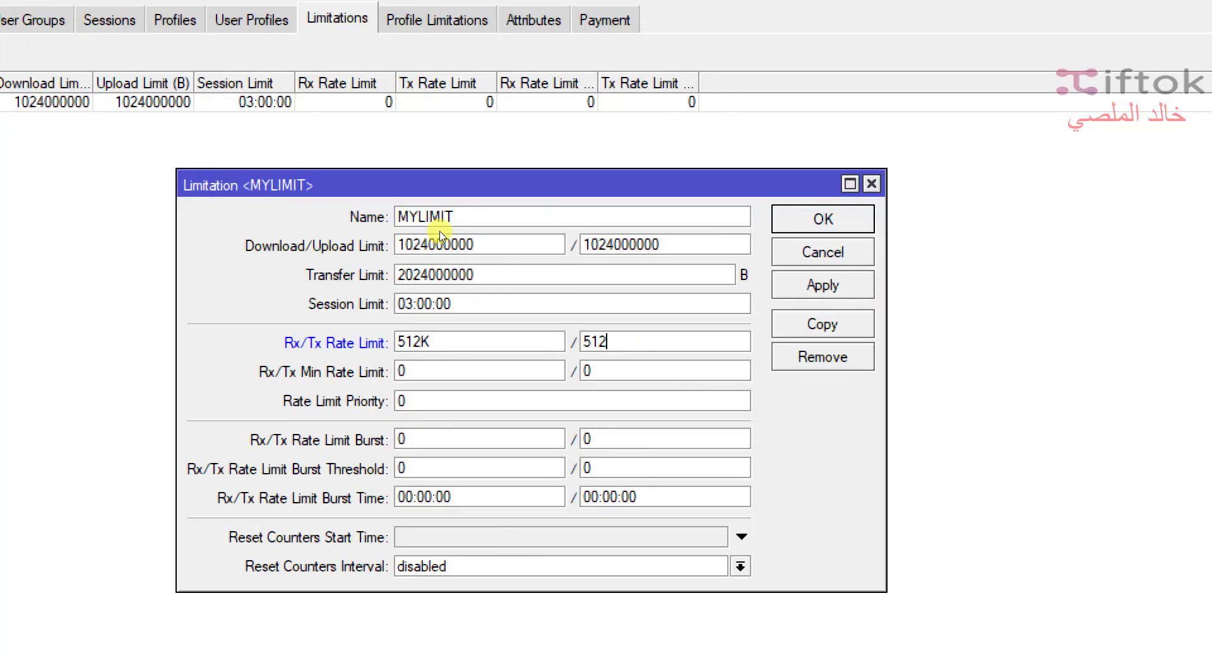
pyautogui.write('K')
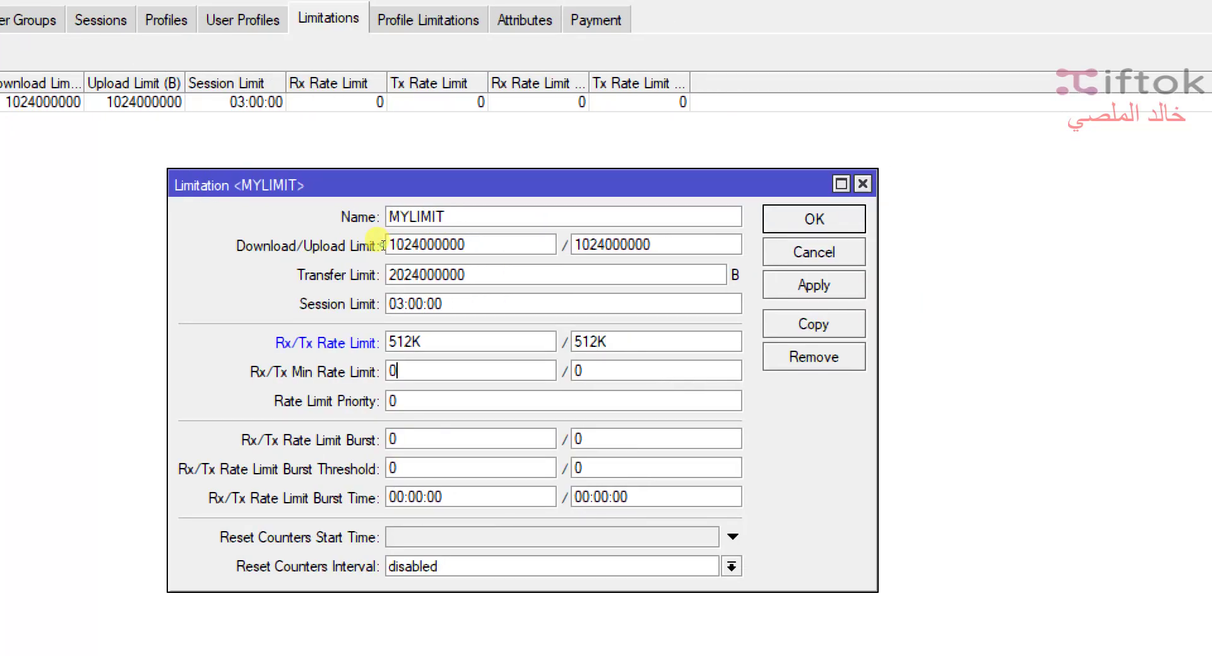
pyautogui.hotkey('ctrl', 'a')
pyautogui.hotkey('shift', 'Tab')
pyautogui.hotkey('shift', 'Tab')
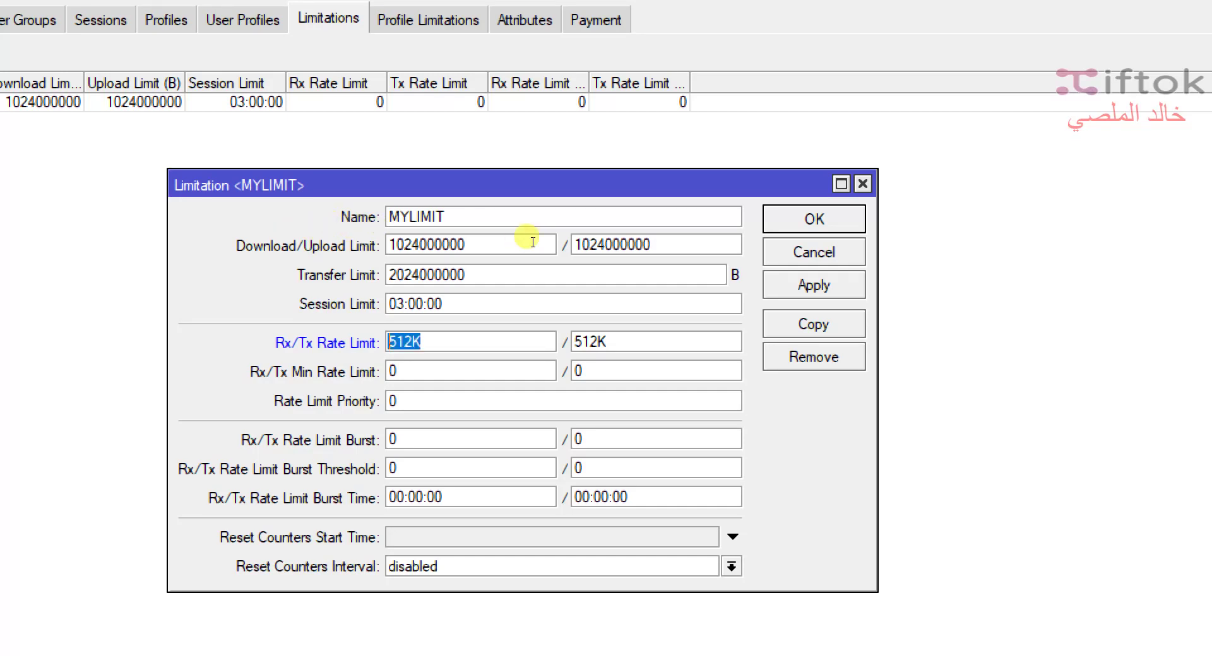
pyautogui.press('Tab')
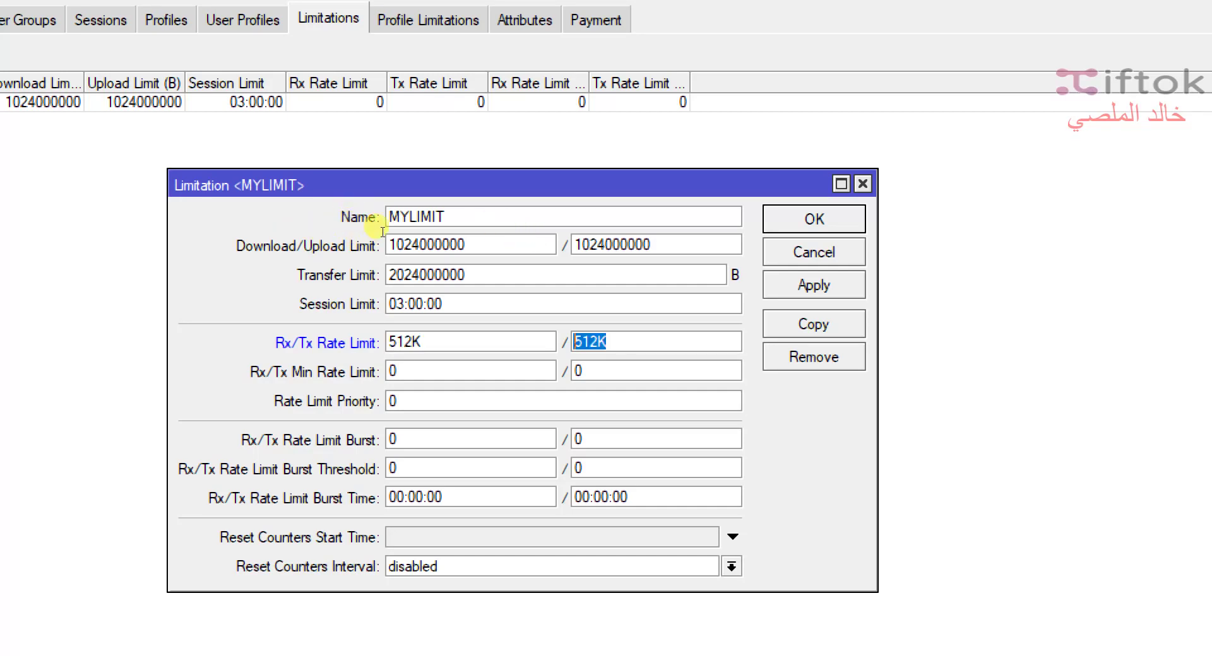
pyautogui.hotkey('shift', 'Tab')
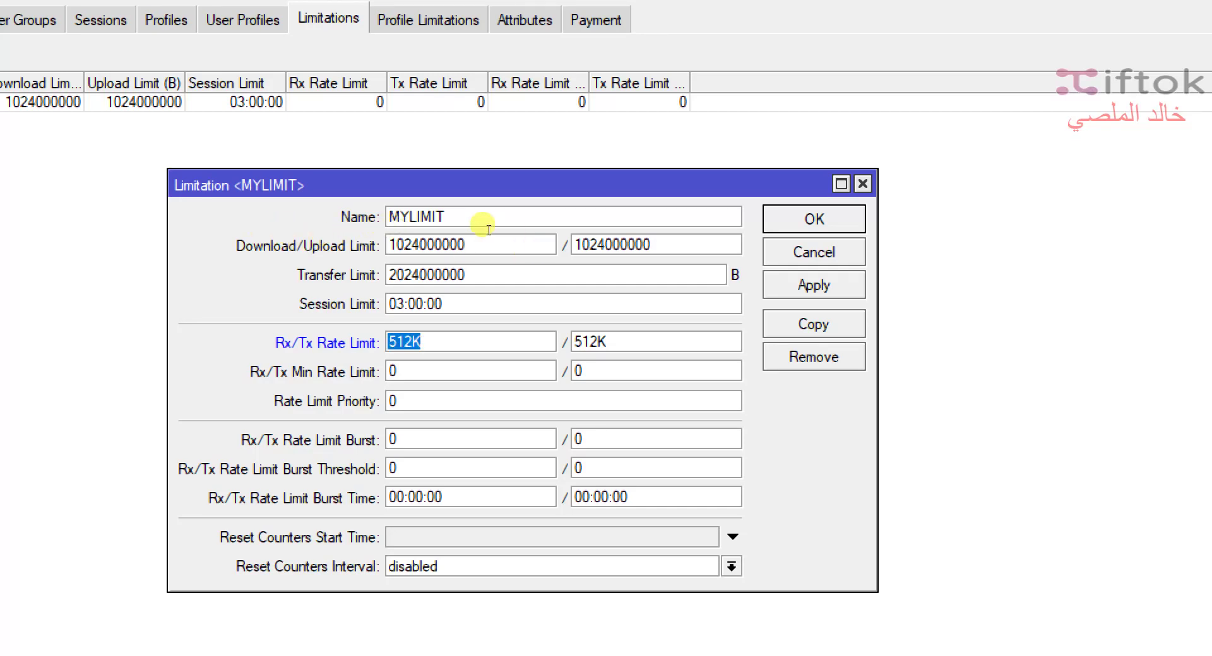
pyautogui.press('Tab')
pyautogui.press('Tab')
# Enter 256K and 526K as MYLIMIT's Rx/Tx minimum rate limits, leaving the priority unchanged
pyautogui.hotkey('shift', 'Home')
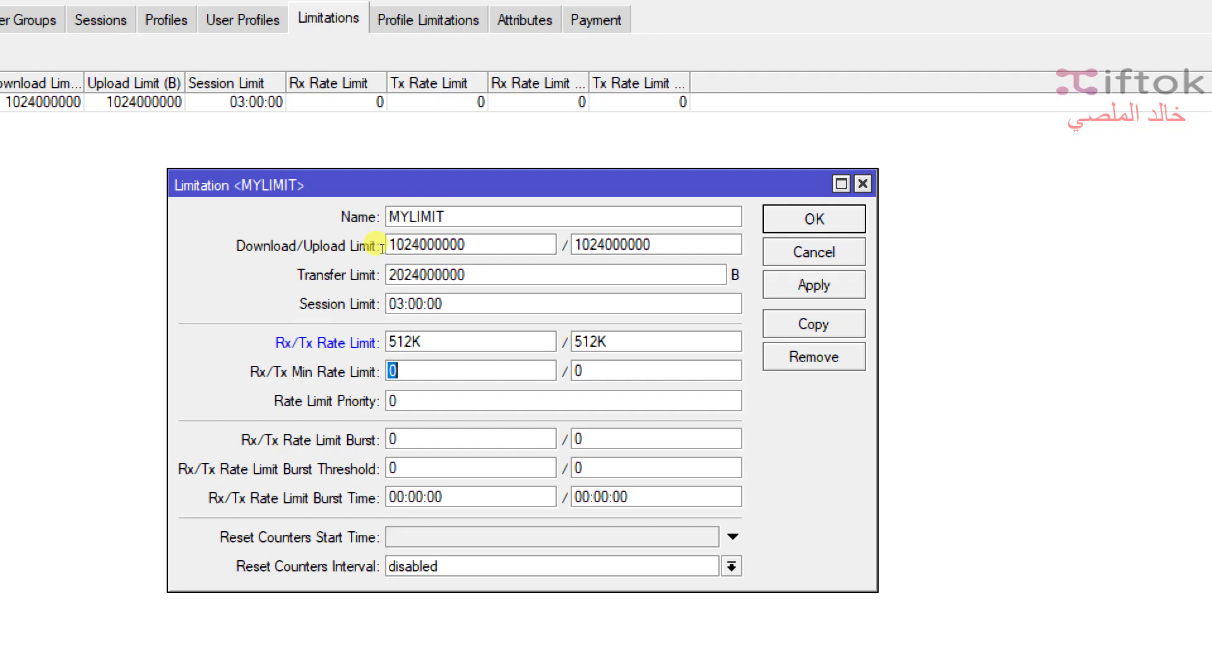
pyautogui.write('256K')
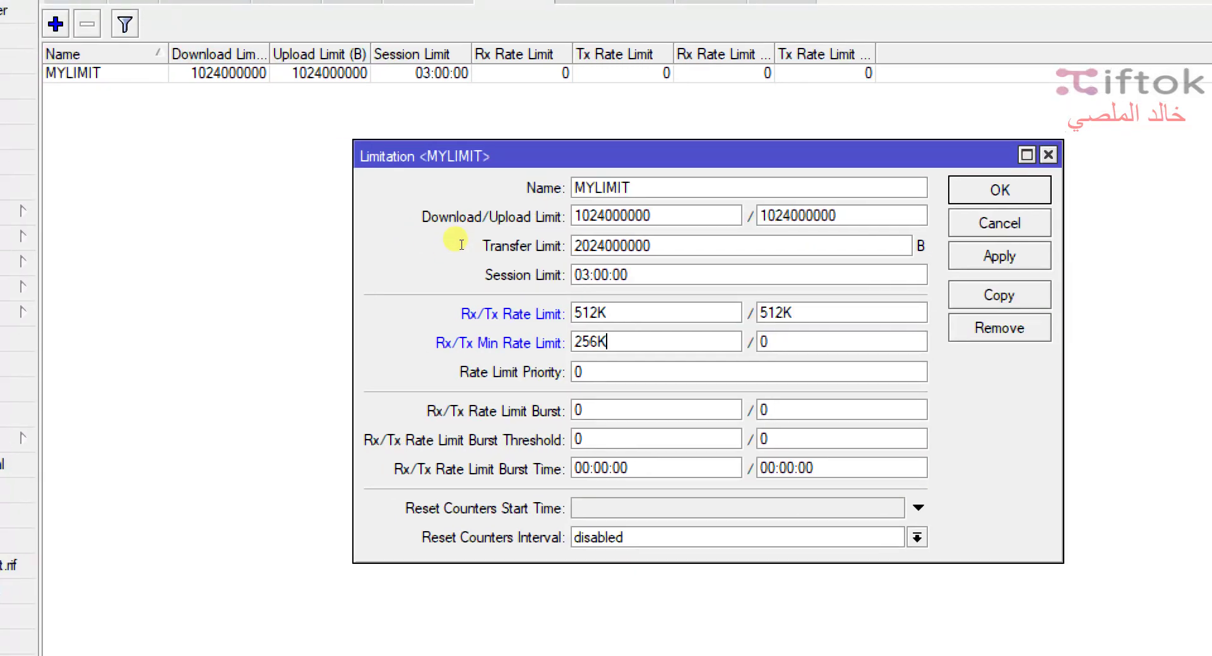
pyautogui.press('Tab')
pyautogui.write('526K')
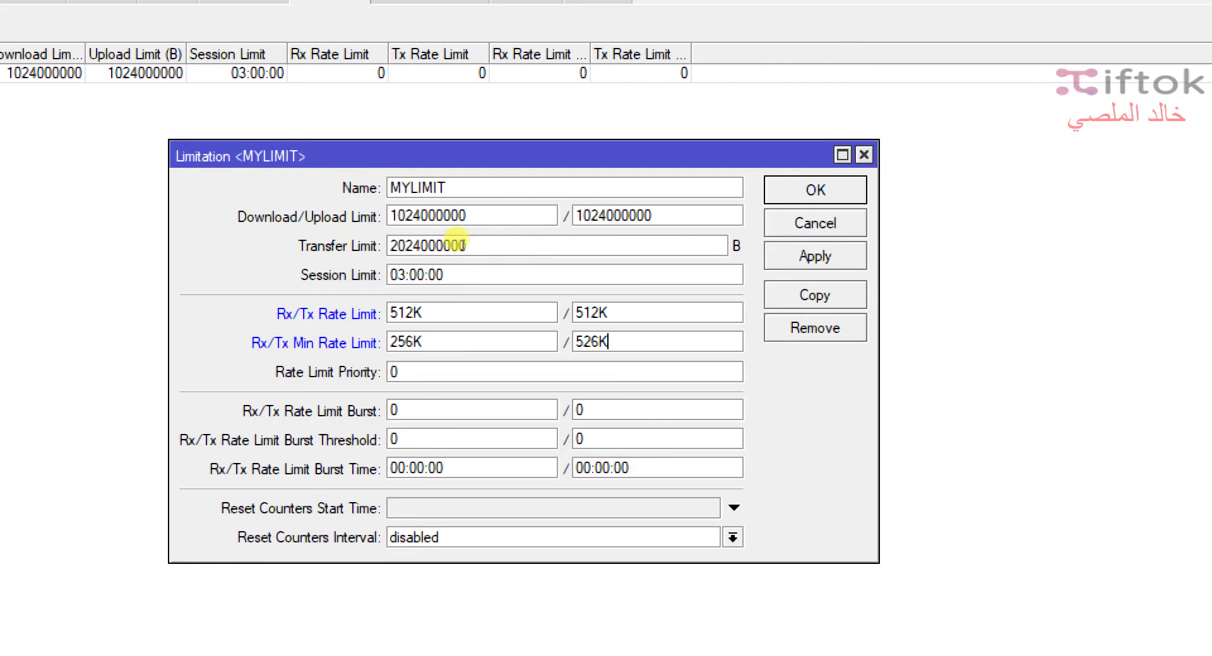
pyautogui.press('Tab')
pyautogui.hotkey('ctrl', 'a')
pyautogui.press('Tab')
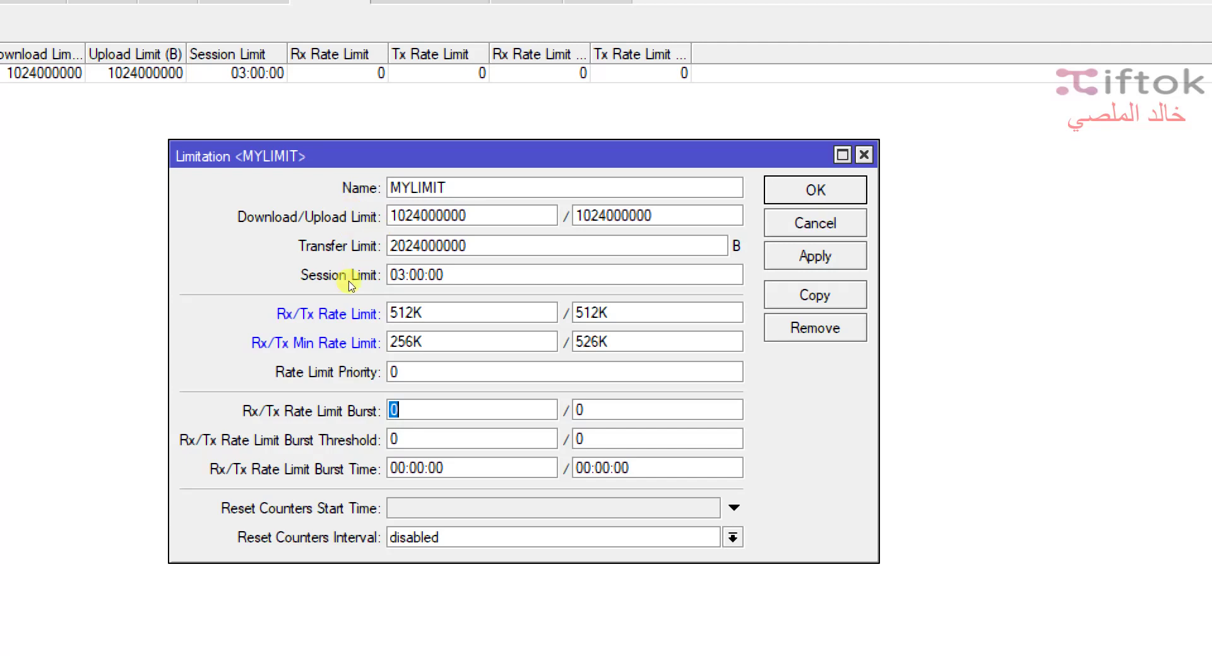
pyautogui.hotkey('shift', 'Tab')
pyautogui.hotkey('shift', 'Tab')
pyautogui.hotkey('shift', 'Tab')
pyautogui.hotkey('shift', 'Tab')
pyautogui.hotkey('shift', 'Tab')
pyautogui.hotkey('shift', 'Tab')
# Enter 1024K as MYLIMIT's Rx/Tx rate limit burst
pyautogui.write('1024')
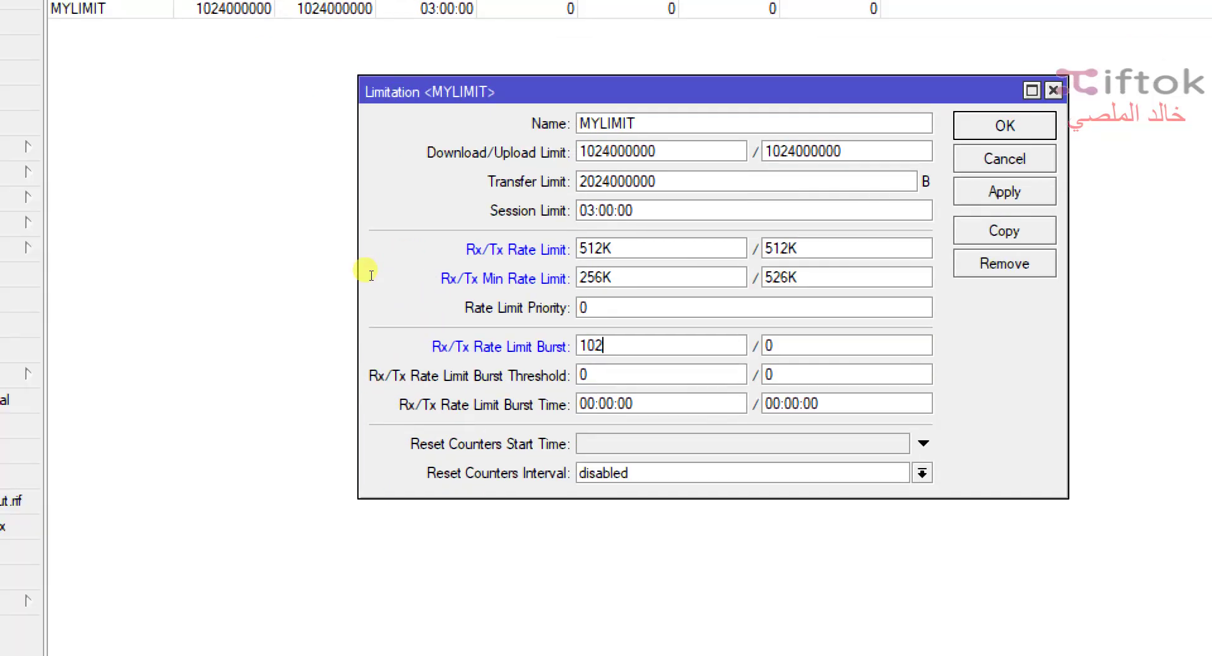
pyautogui.write('K')
pyautogui.press('Tab')
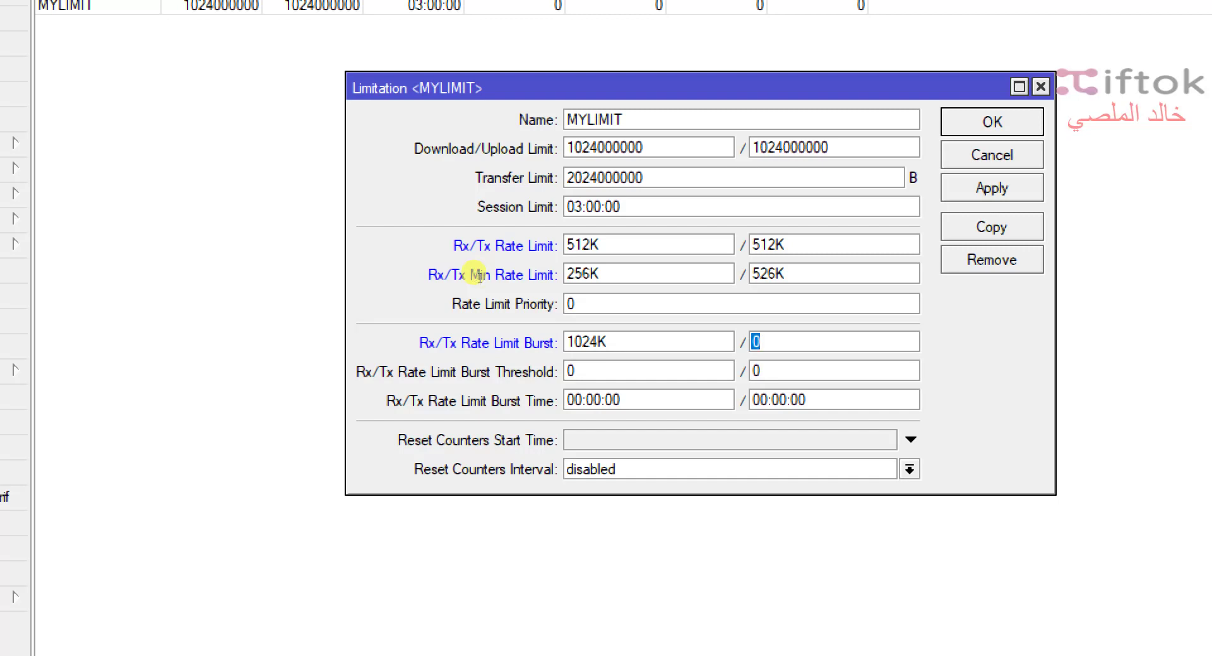
pyautogui.write('1024K')
pyautogui.press('Tab')
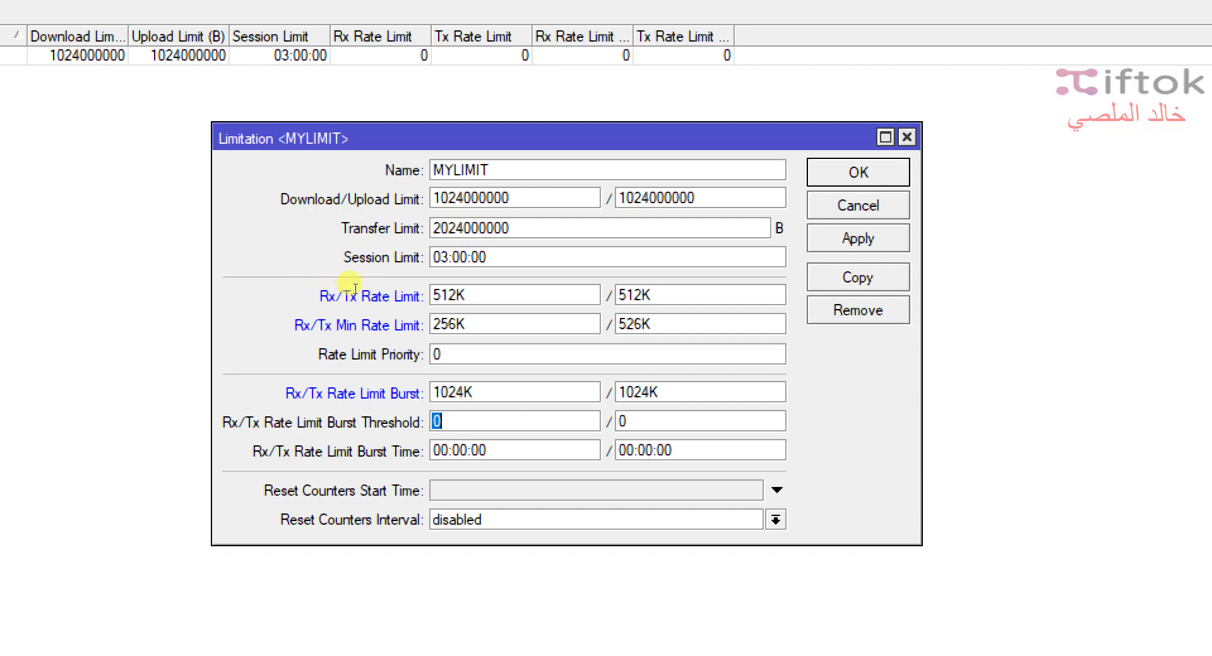
# Set burst threshold 600K and burst time 00:02:00 in both directions, then apply
pyautogui.write('600K')
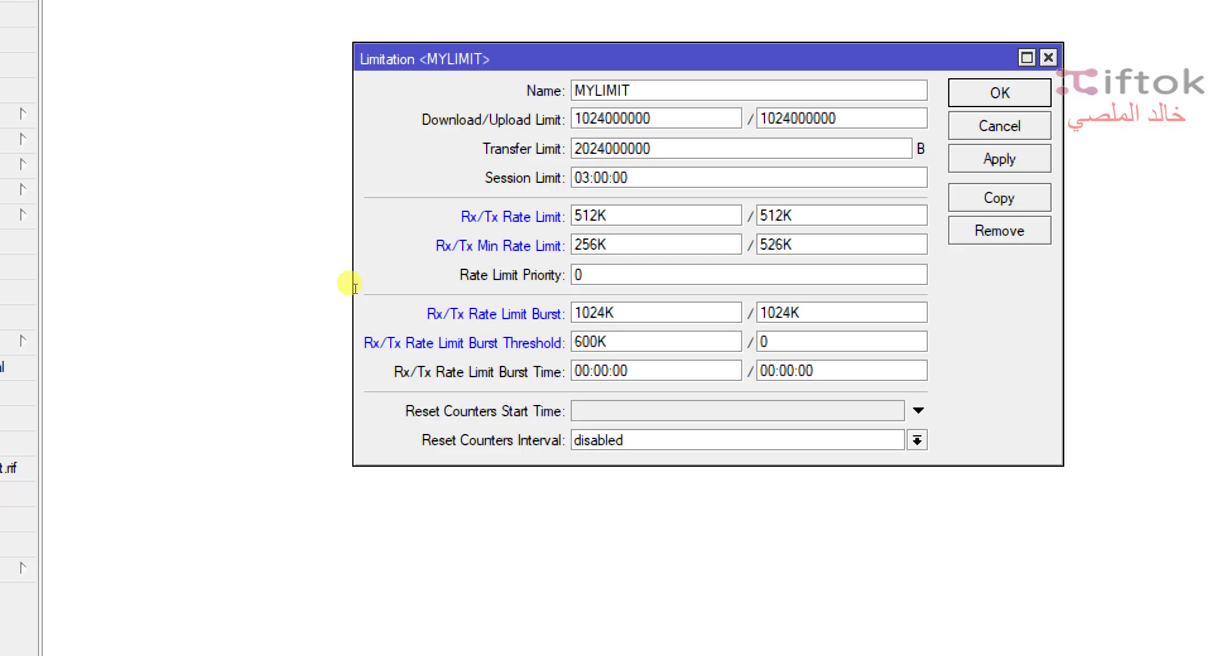
pyautogui.press('Tab')
pyautogui.write('600')
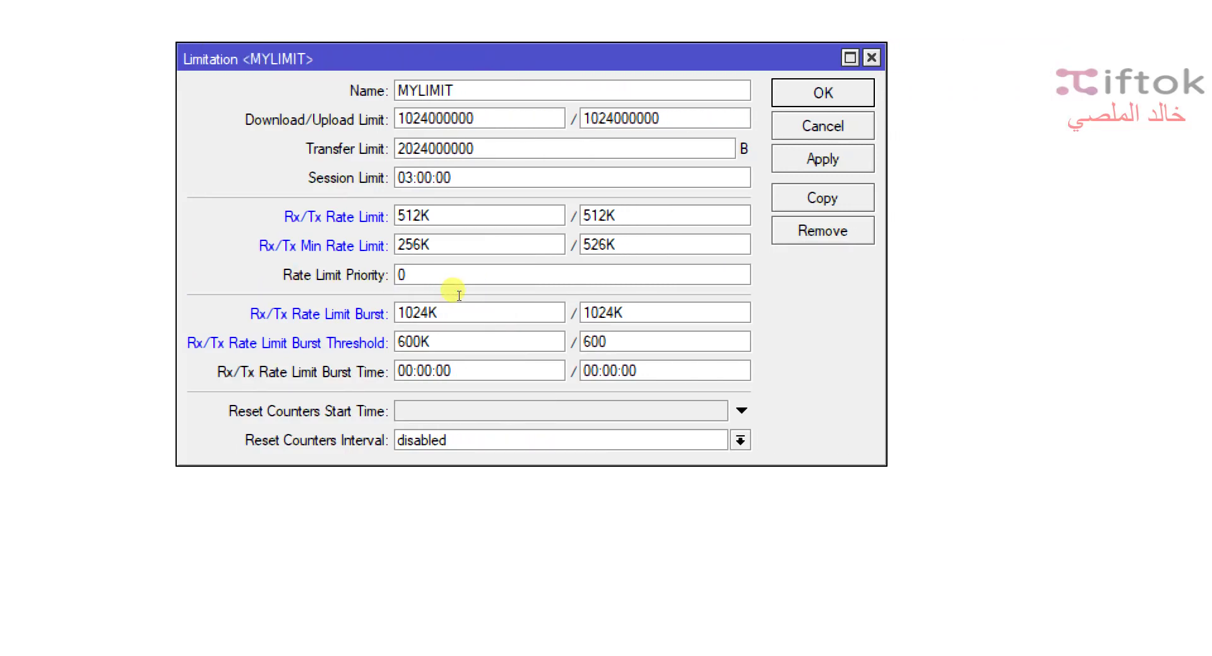
pyautogui.write('K')
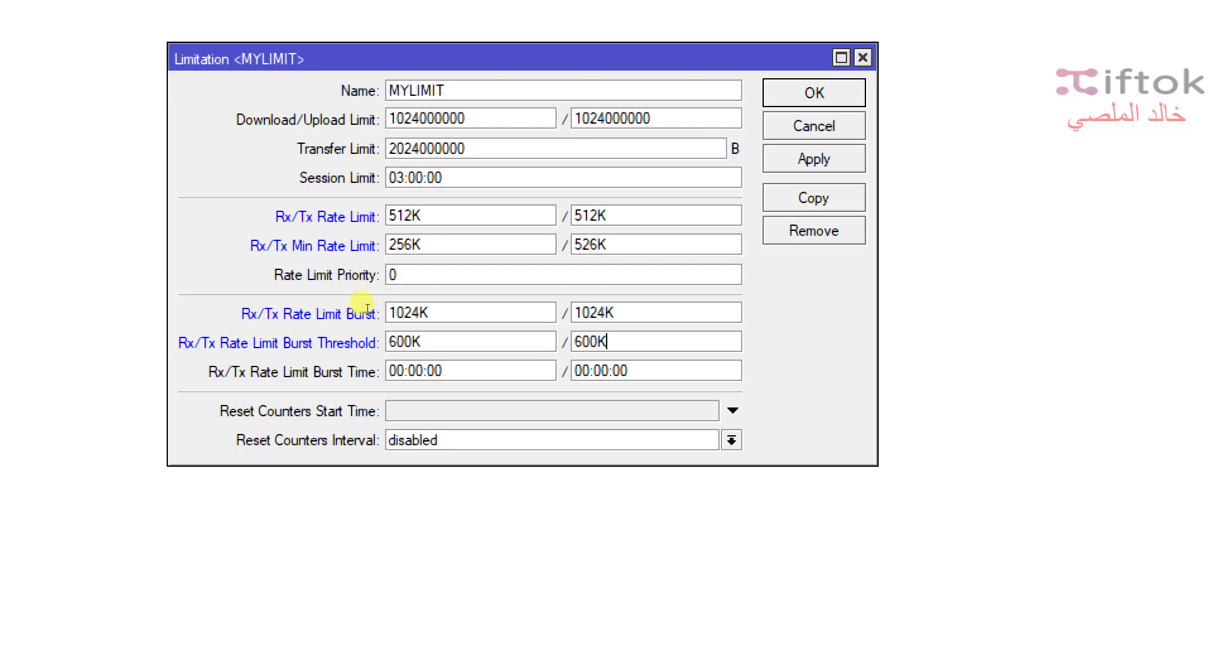
pyautogui.press('Tab')
pyautogui.write('2')
pyautogui.press('Tab')
pyautogui.write('2')
pyautogui.press('Return')
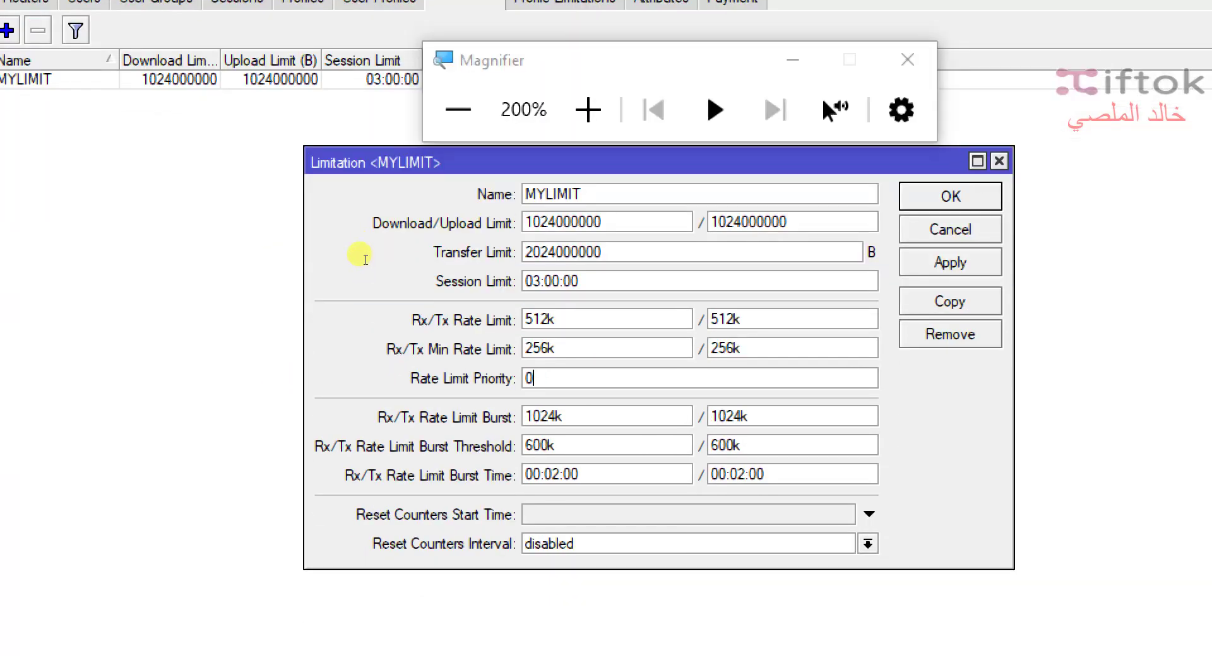
# Copy MYLIMIT into a new limitation named MYFREELIMIT and save it
pyautogui.click(345, 260)
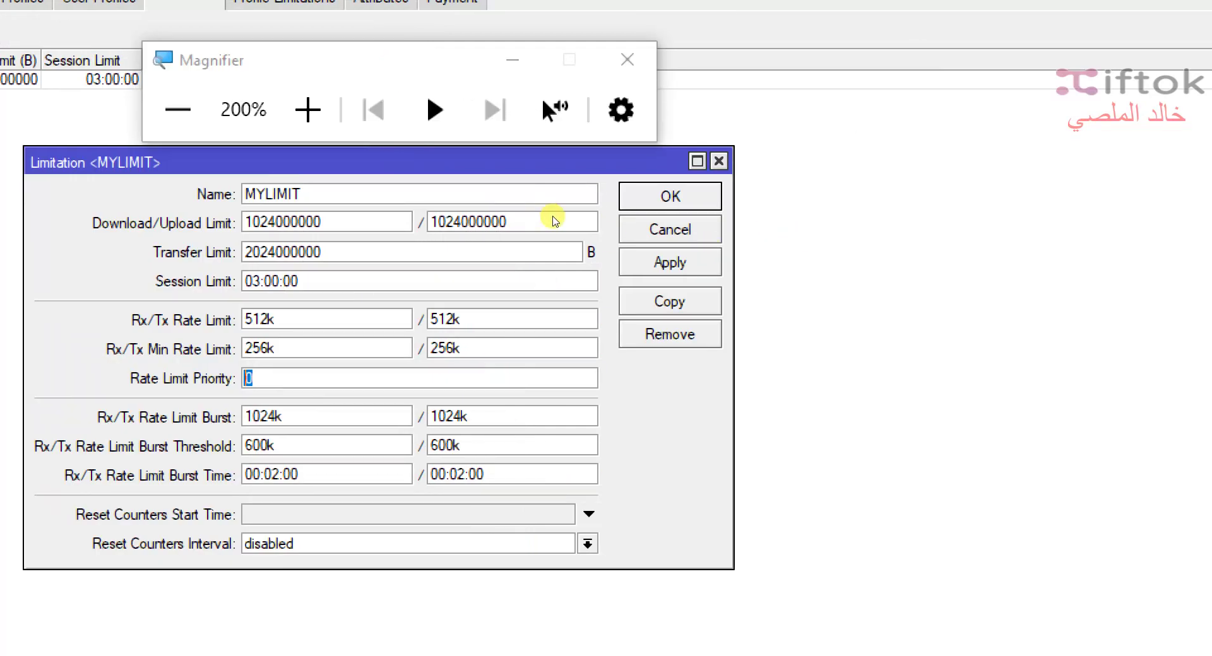
pyautogui.click(669, 302)
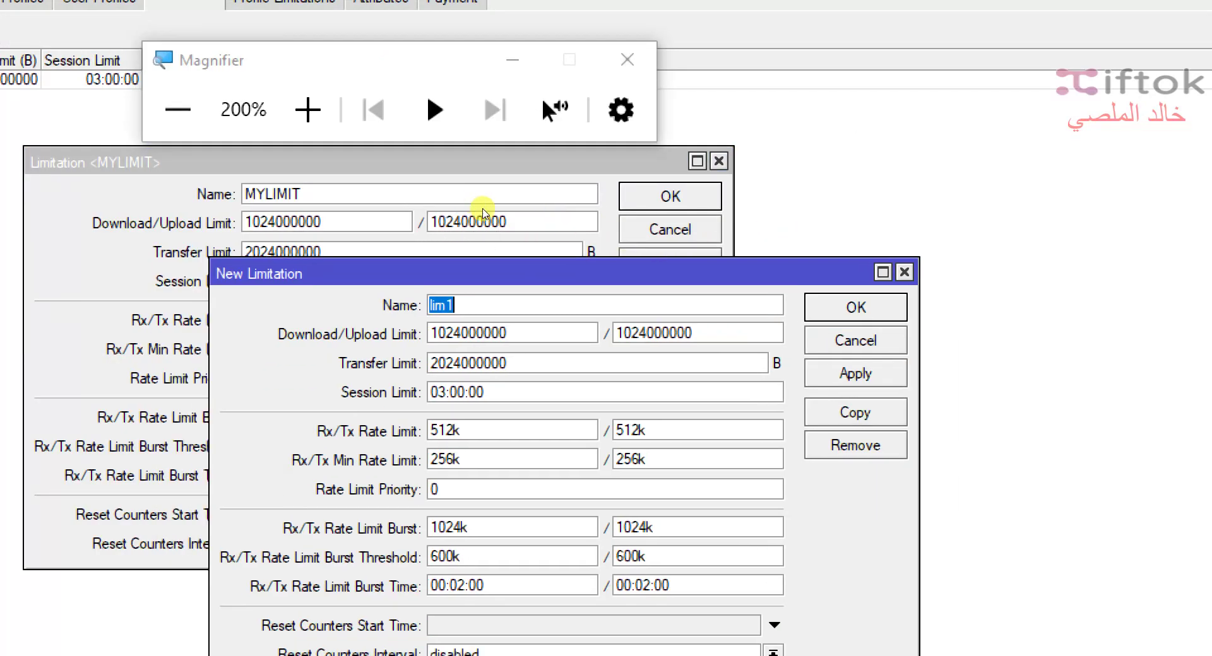
pyautogui.write('MY')
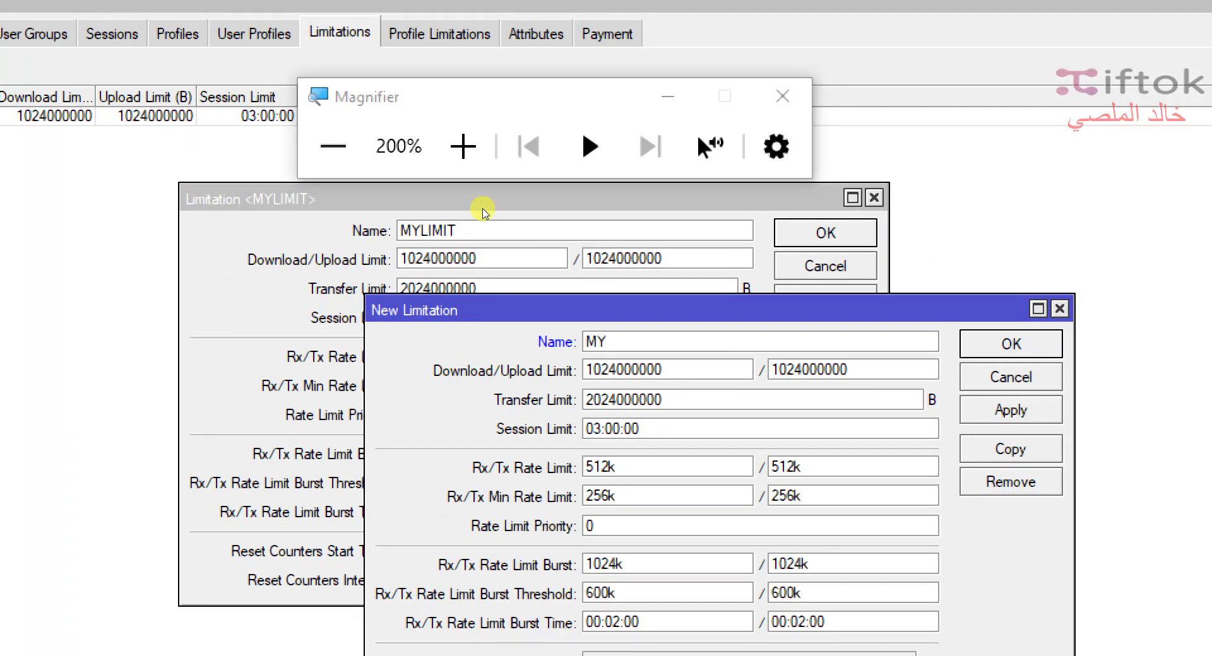
pyautogui.write('FREE')
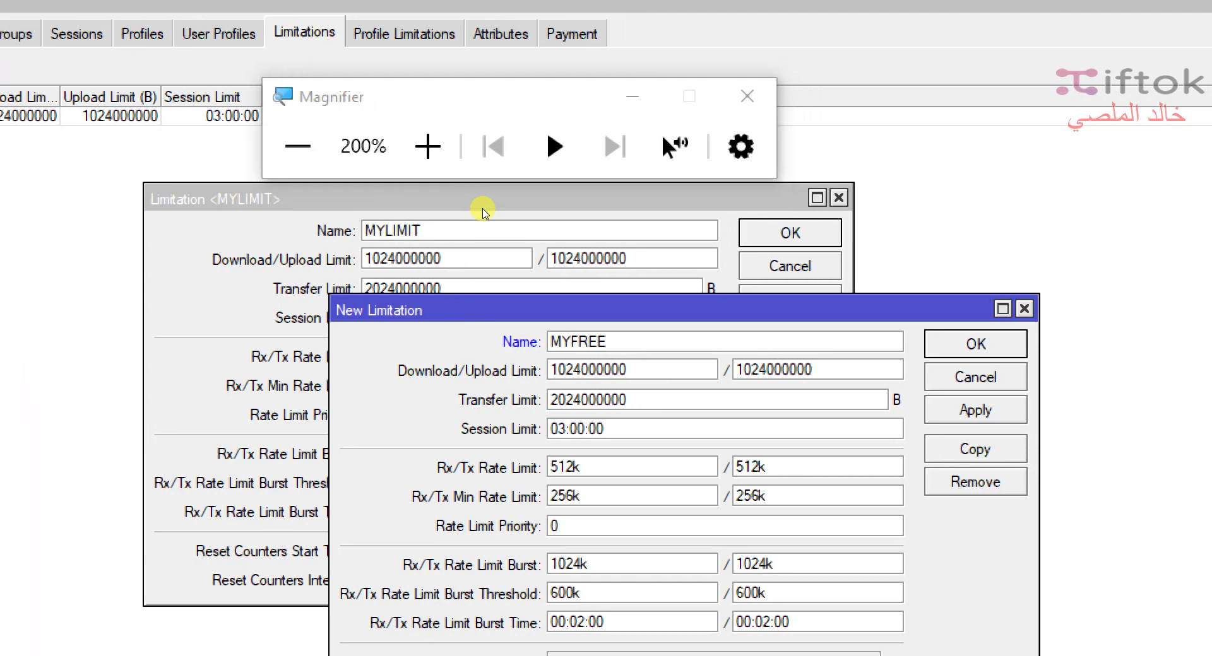
pyautogui.write('LIMIT')
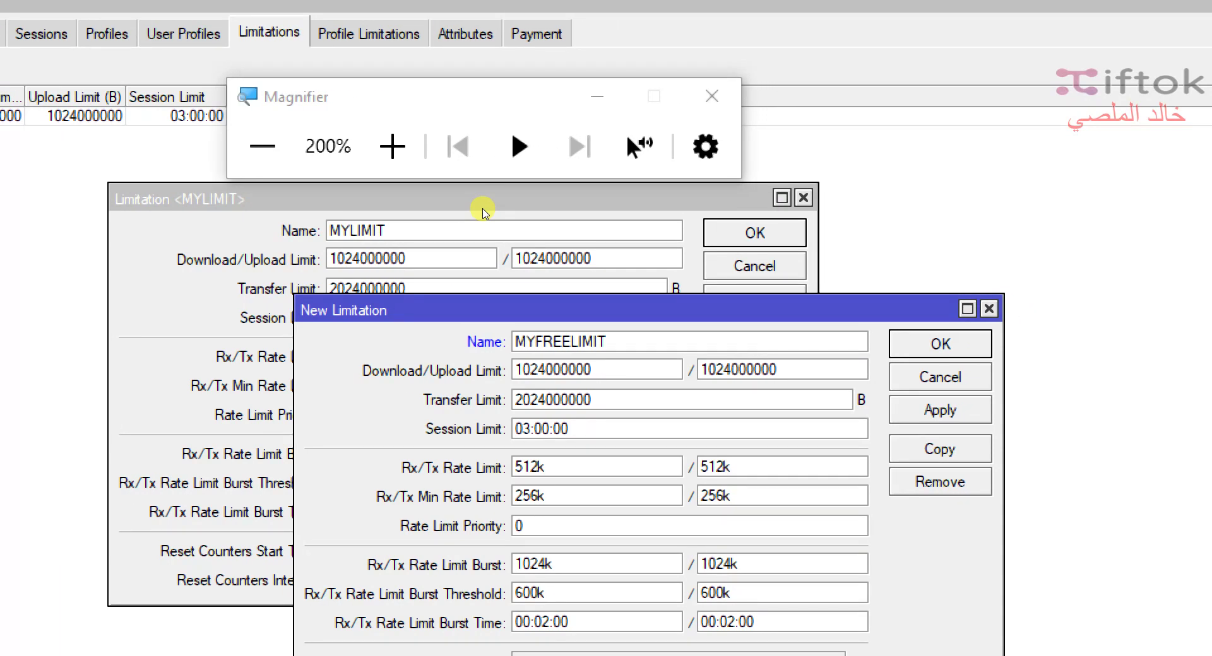
pyautogui.hotkey('alt', 'a')
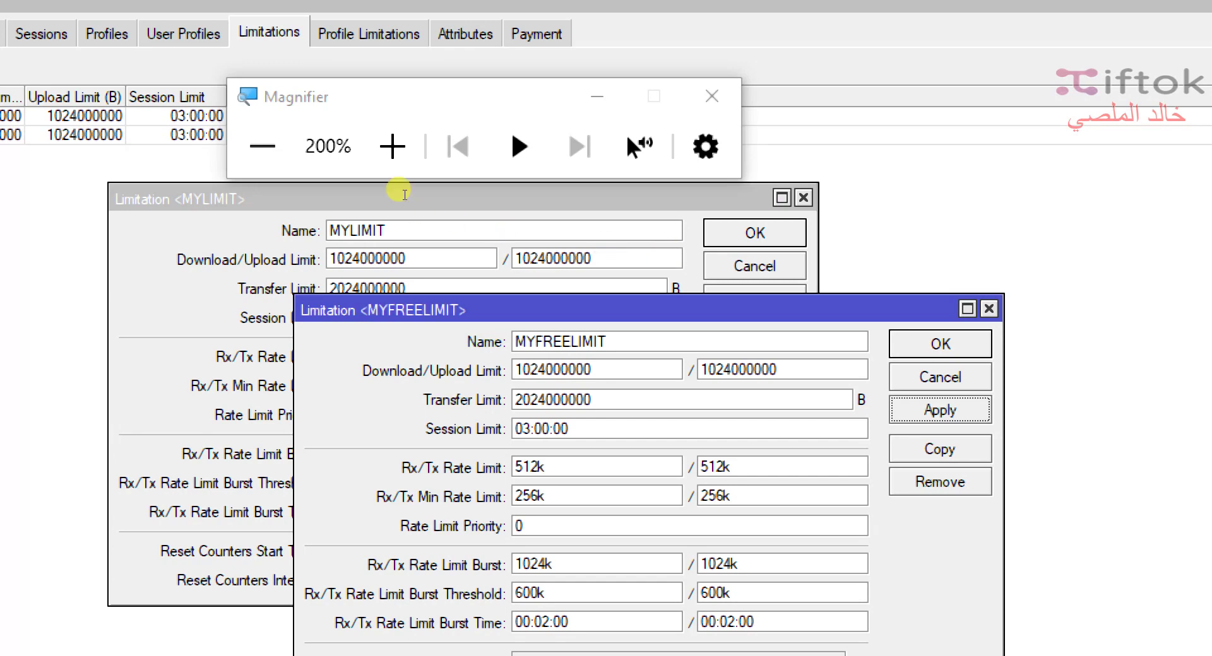
pyautogui.moveTo(400, 206); pyautogui.dragTo(574, 135)
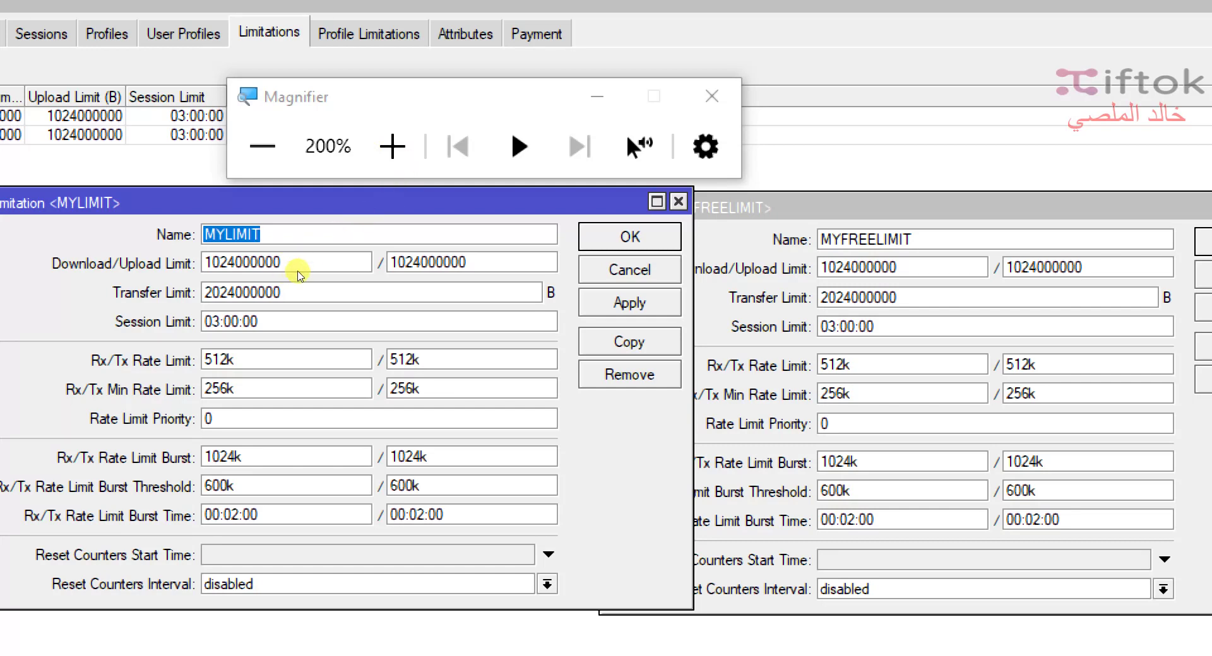
# Enter rate limit priority 2 for MYLIMIT and 5 for MYFREELIMIT
pyautogui.click(306, 262)
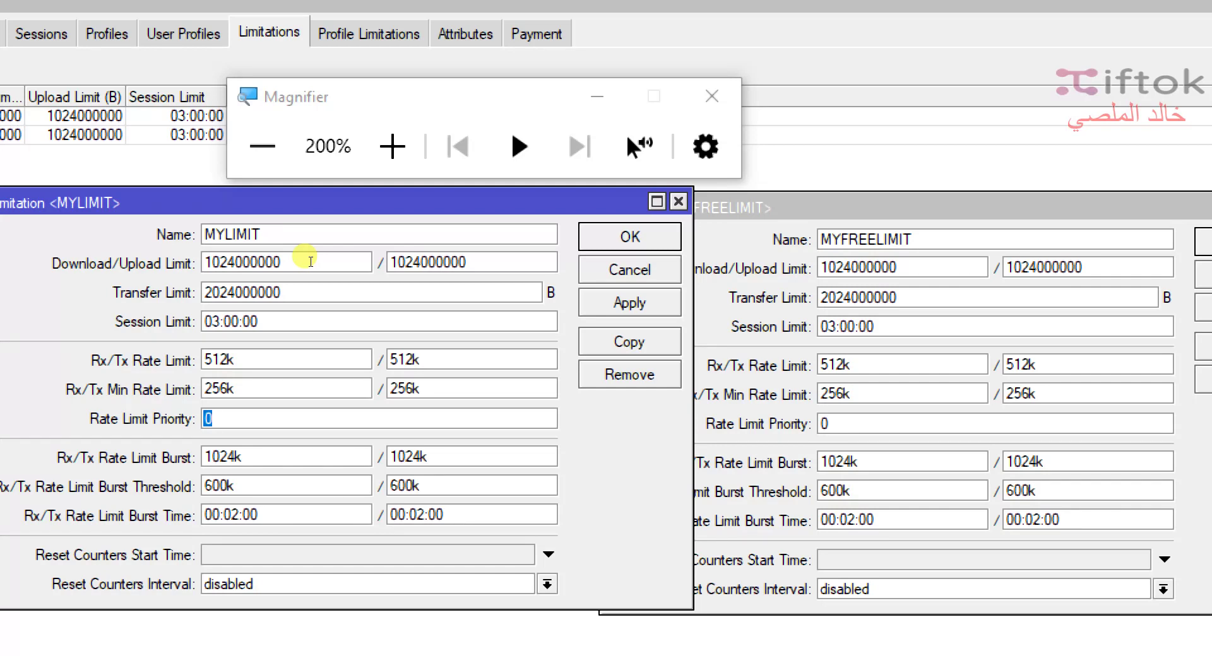
pyautogui.write('2')
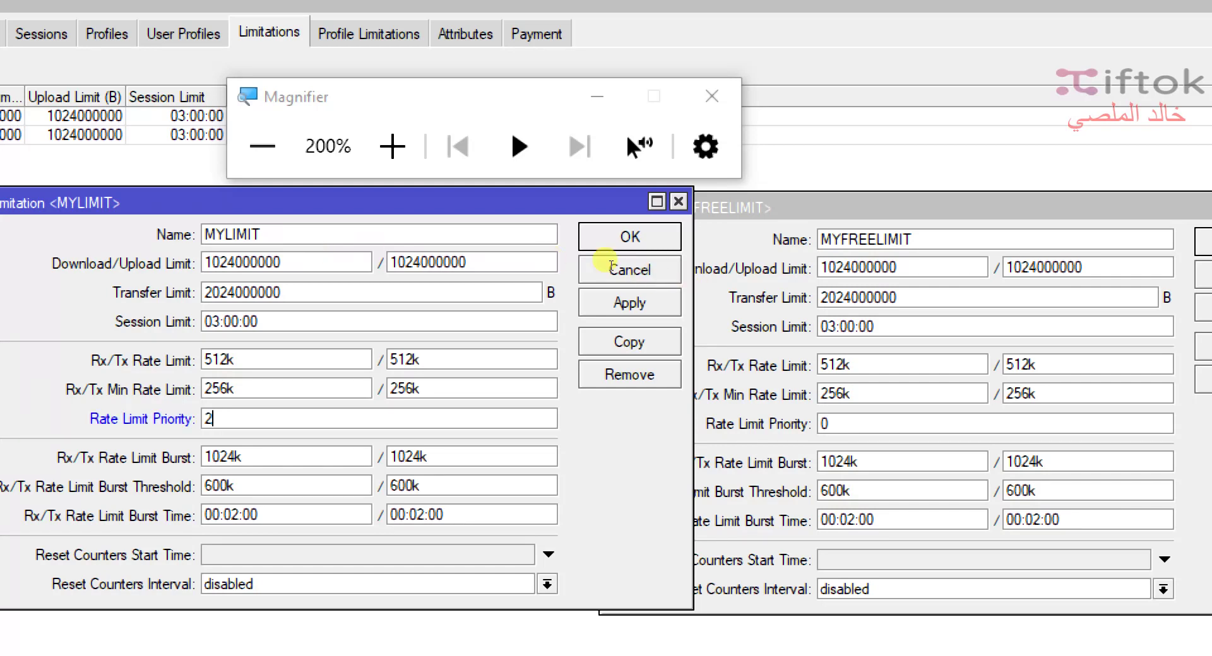
pyautogui.hotkey('alt', 'Tab')
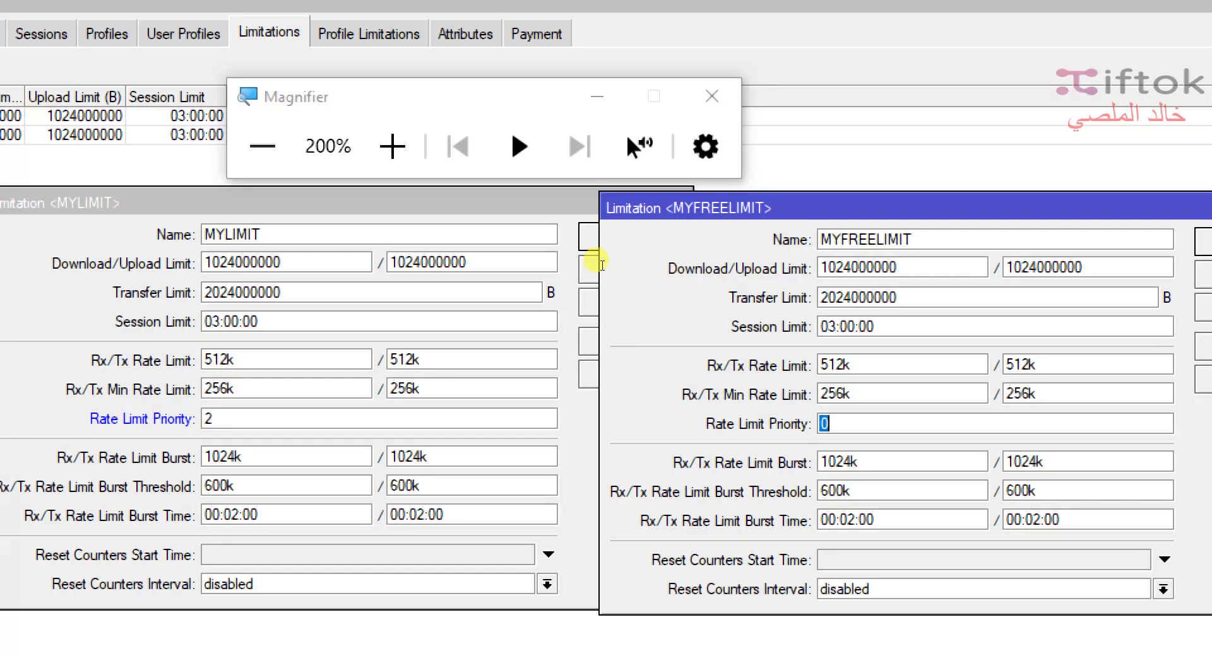
pyautogui.write('5')
pyautogui.hotkey('alt', 'Tab')
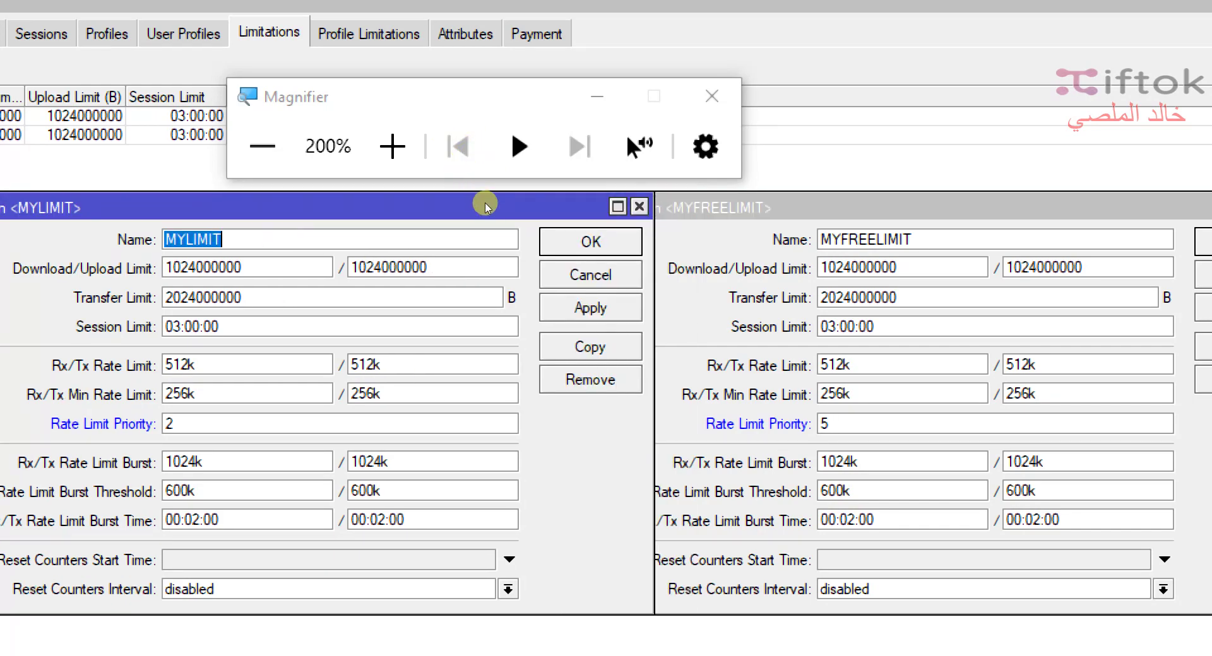
pyautogui.moveTo(838, 205); pyautogui.dragTo(783, 206)
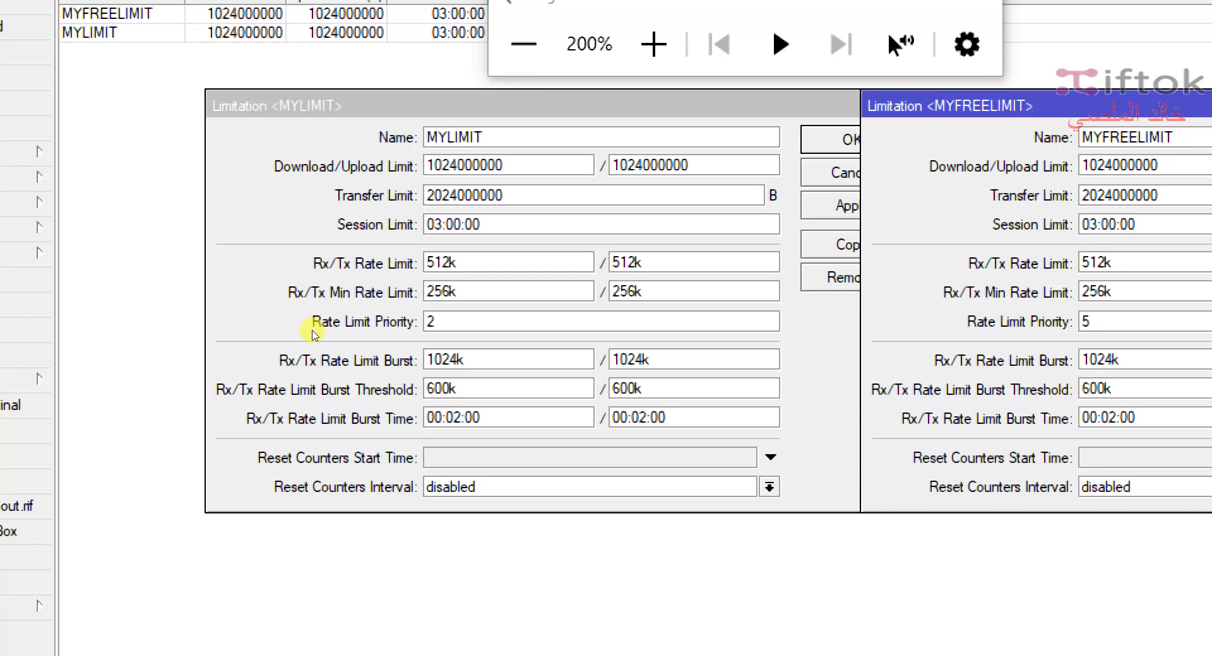
# Delete MYLIMIT's Reset Counters Start Time value and drop down the Reset Counters Interval choices
pyautogui.click(315, 334)
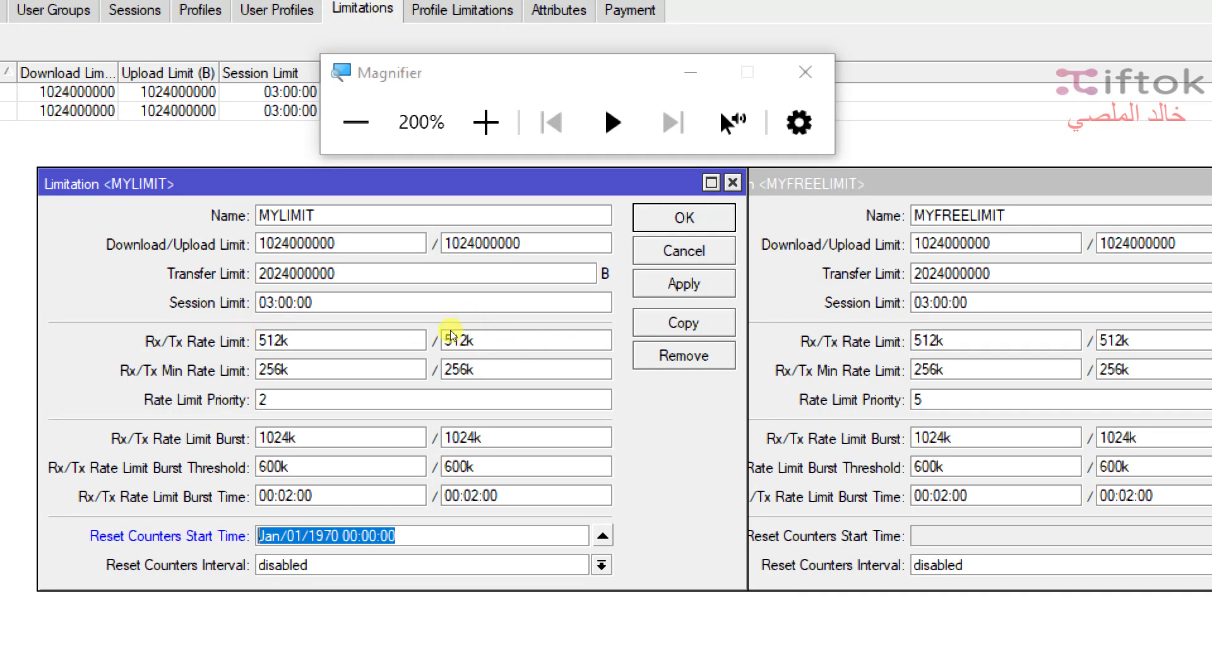
pyautogui.press('Delete')
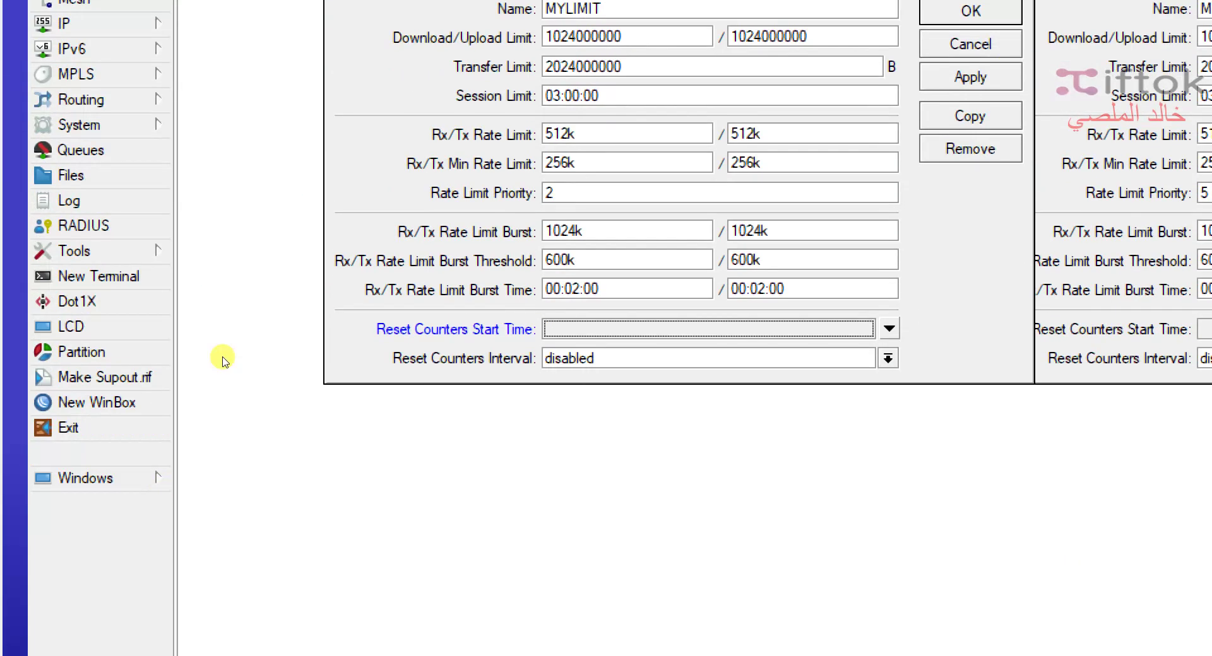
pyautogui.press('Tab')
pyautogui.hotkey('alt', 'Down')
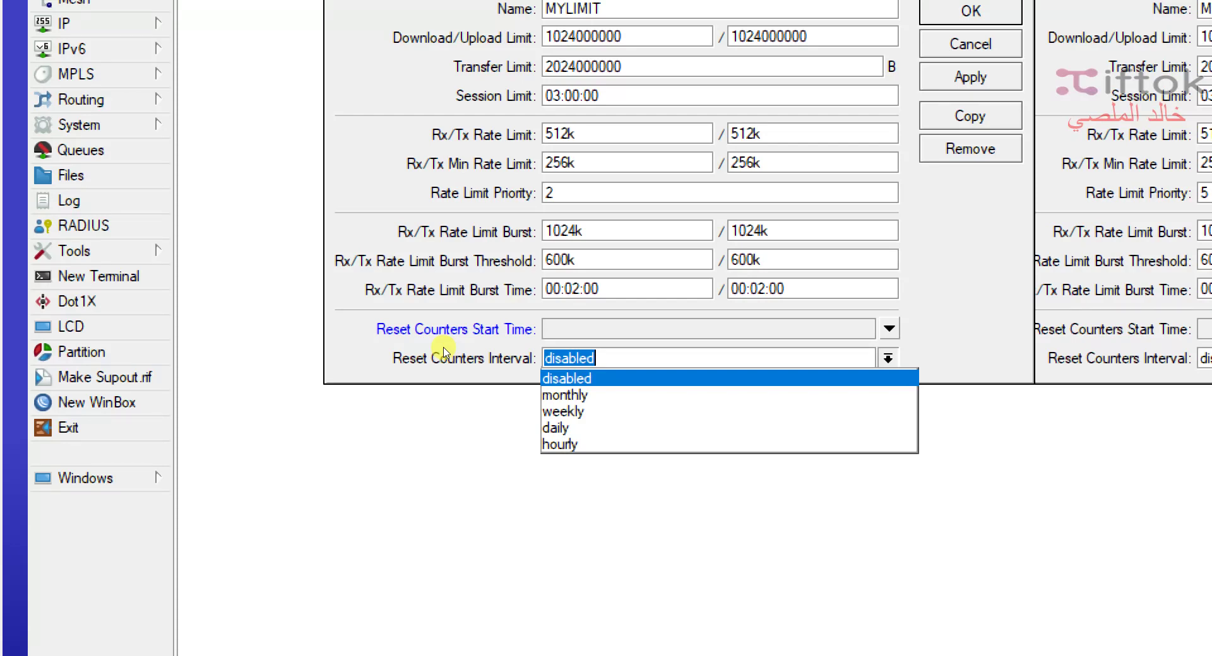
# Choose 'weekly' as MYLIMIT's Reset Counters Interval and apply it
pyautogui.press('h')
pyautogui.press('m')
pyautogui.press('d')
pyautogui.press('w')
pyautogui.press('m')
pyautogui.press('Down')
pyautogui.press('Down')
pyautogui.press('Down')
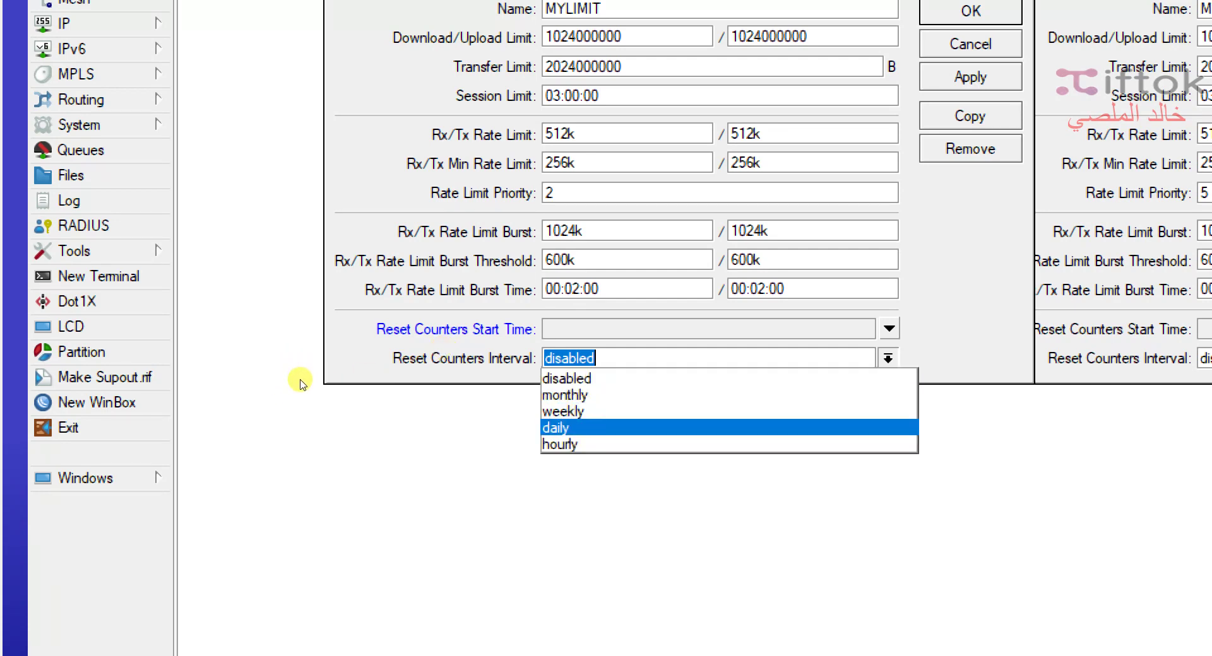
pyautogui.press('Up')
pyautogui.press('Down')
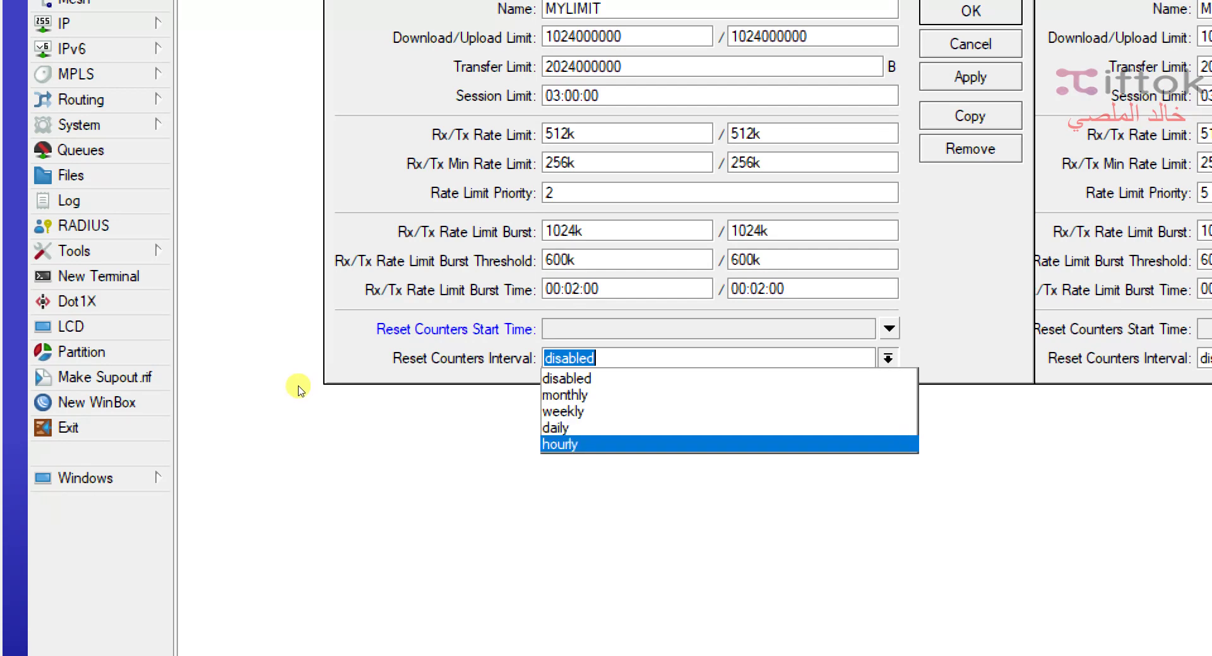
pyautogui.press('Up')
pyautogui.press('Up')
pyautogui.press('Down')
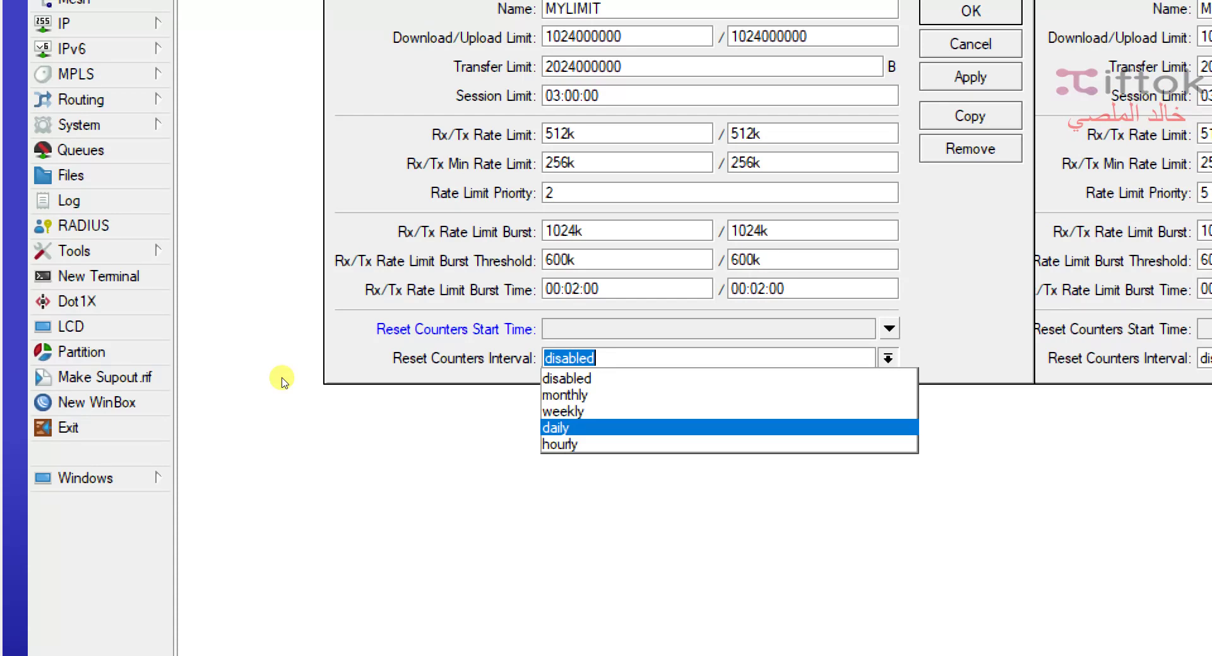
pyautogui.press('Up')
pyautogui.press('Up')
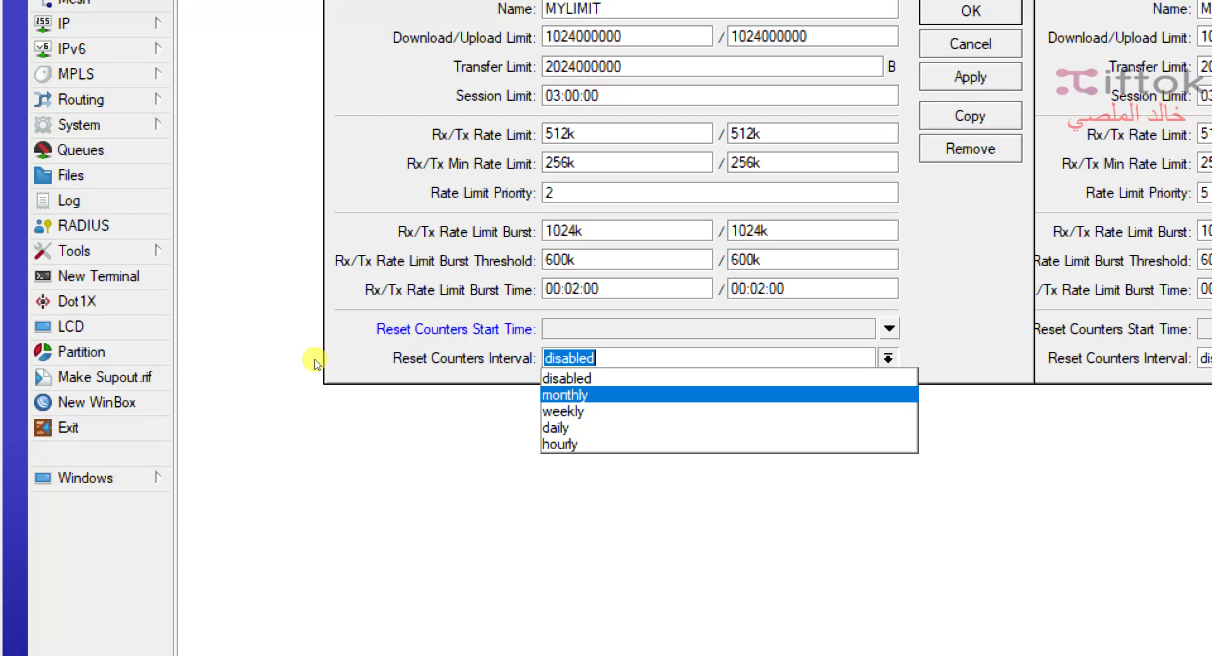
pyautogui.press('Down')
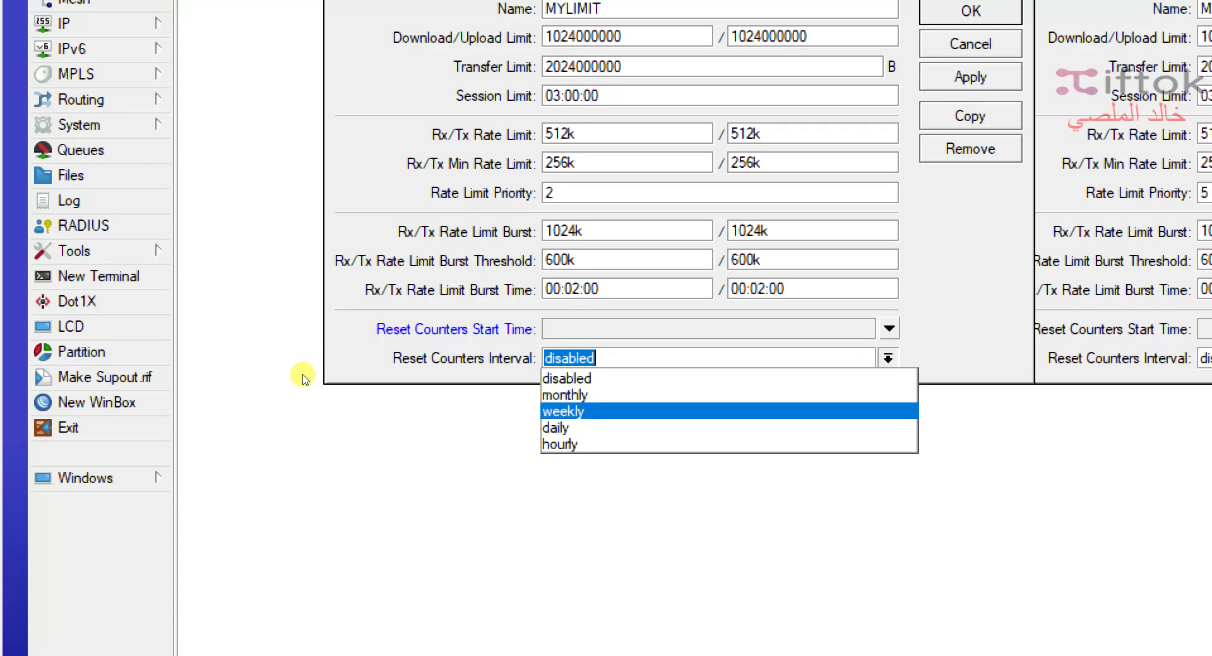
pyautogui.press('Return')
pyautogui.hotkey('alt', 'a')
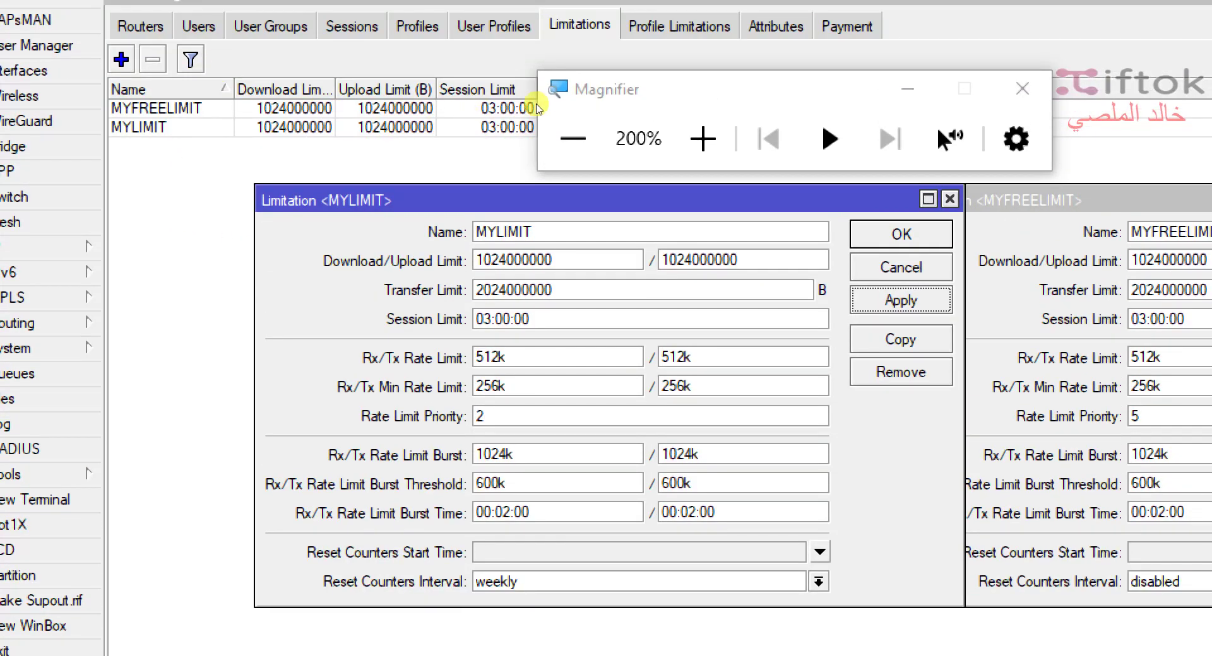
pyautogui.click(1021, 80)
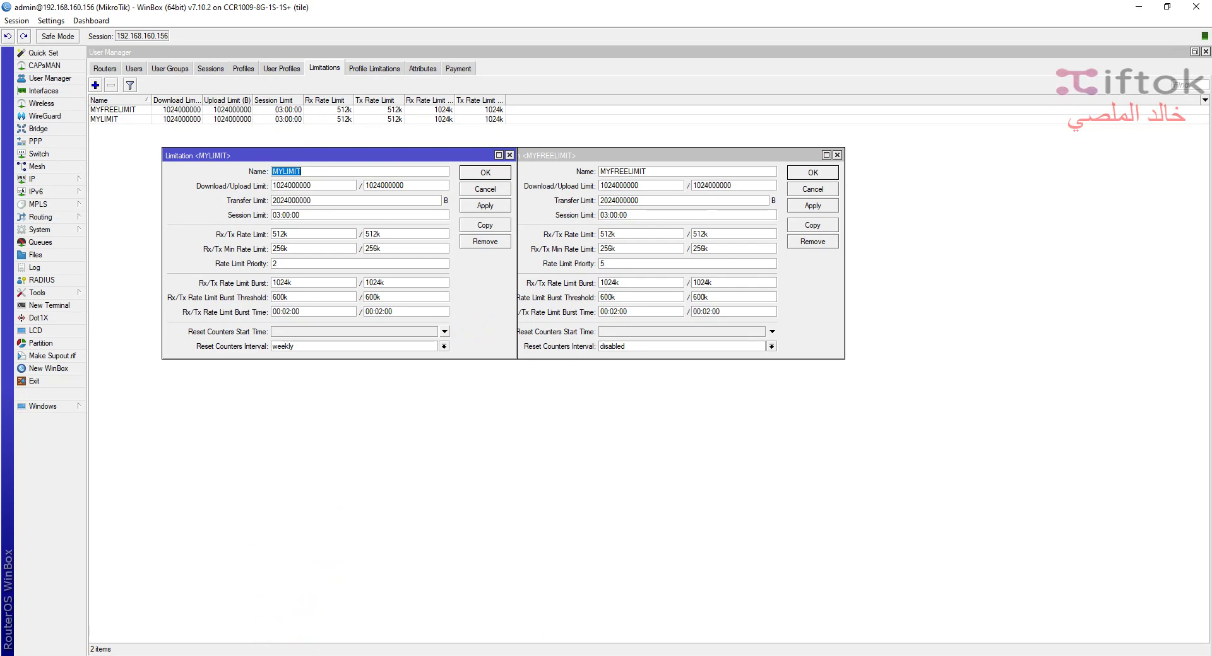
# Bring the tiftok.com channel-support page to the front in the browser
pyautogui.click(293, 596)
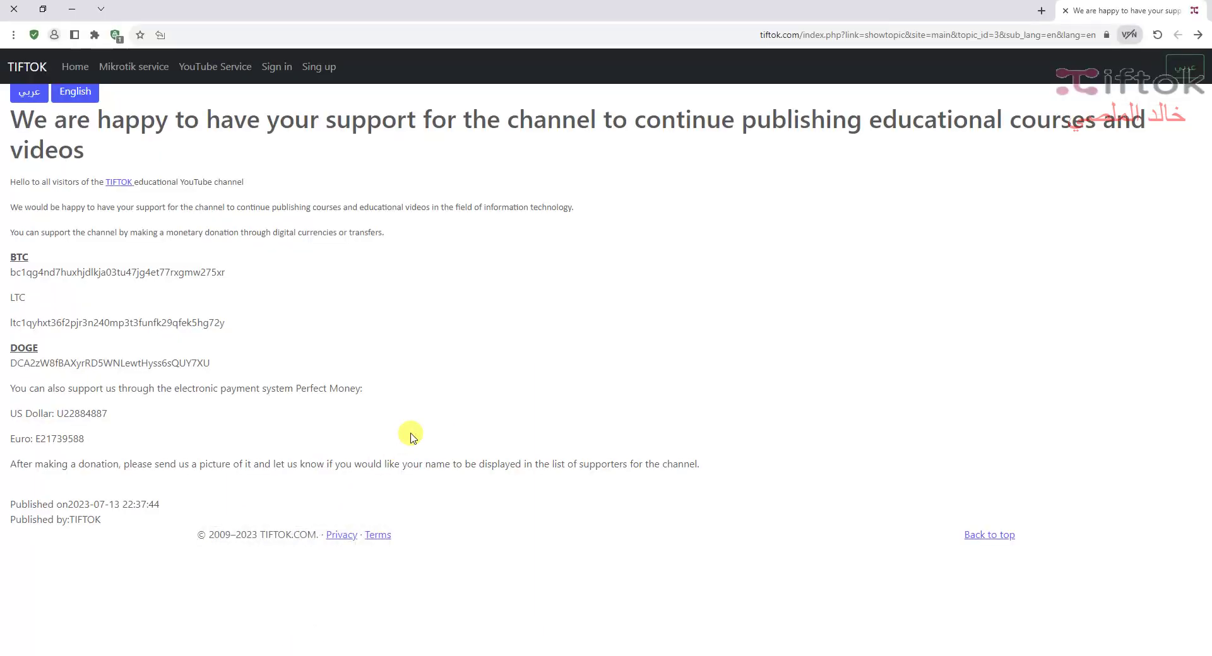